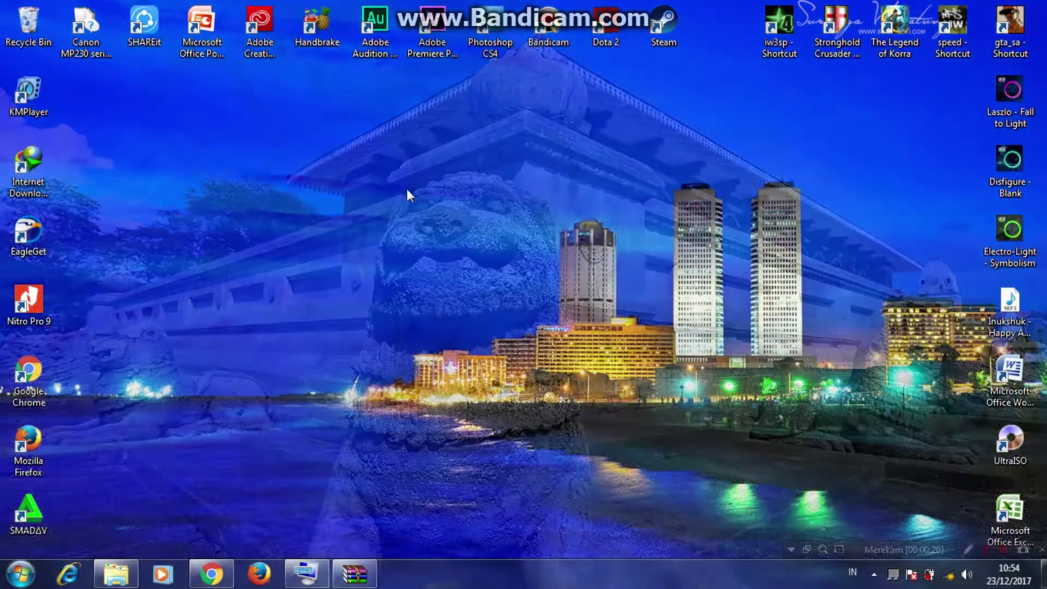
pyautogui.rightClick(407, 185)
pyautogui.click(508, 235)
pyautogui.rightClick(508, 235)
pyautogui.click(545, 276)
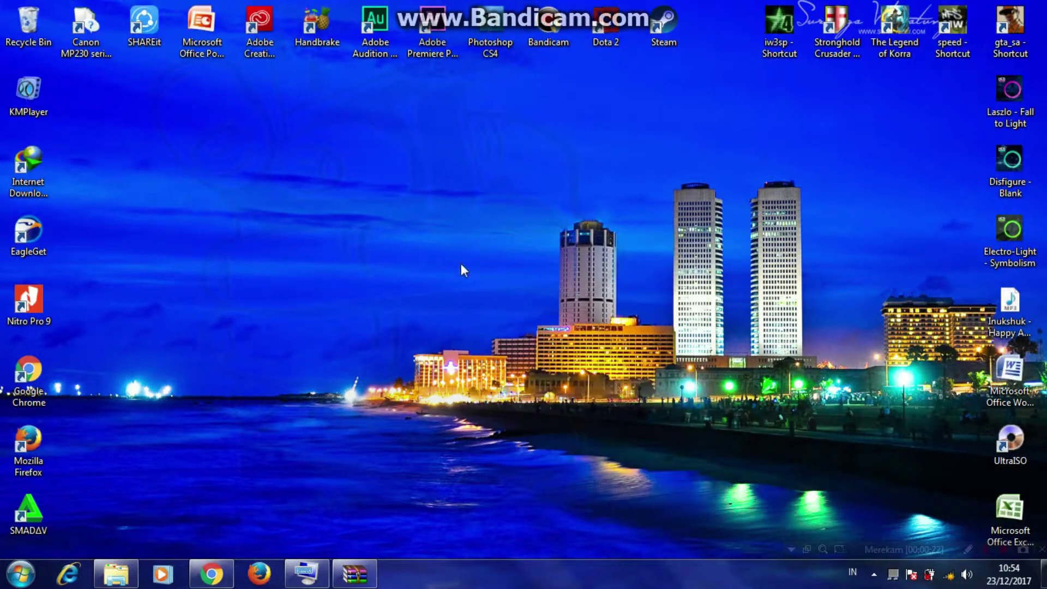
pyautogui.rightClick(358, 233)
pyautogui.click(425, 277)
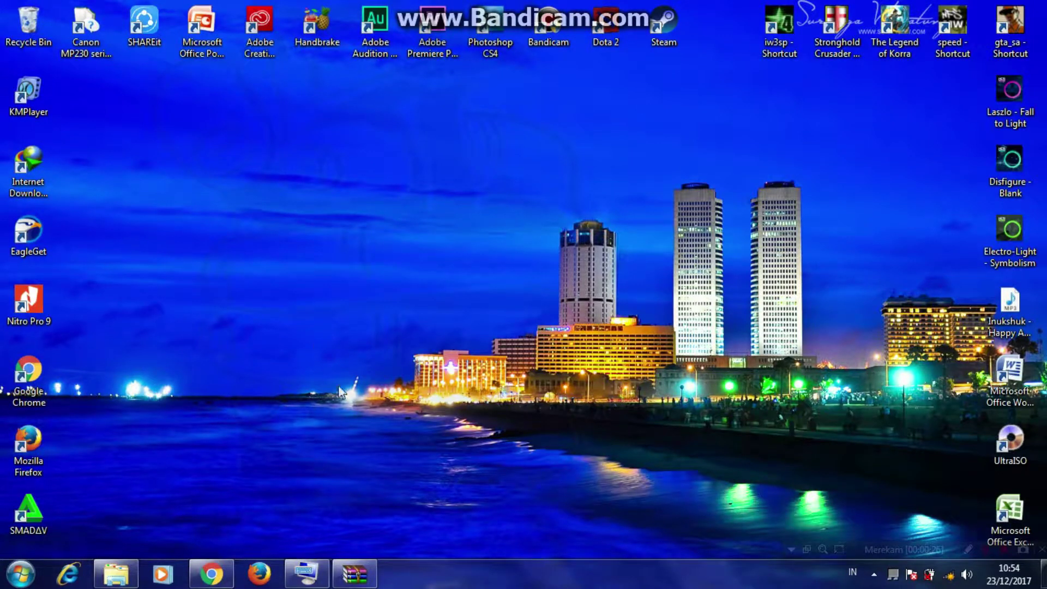
pyautogui.click(207, 574)
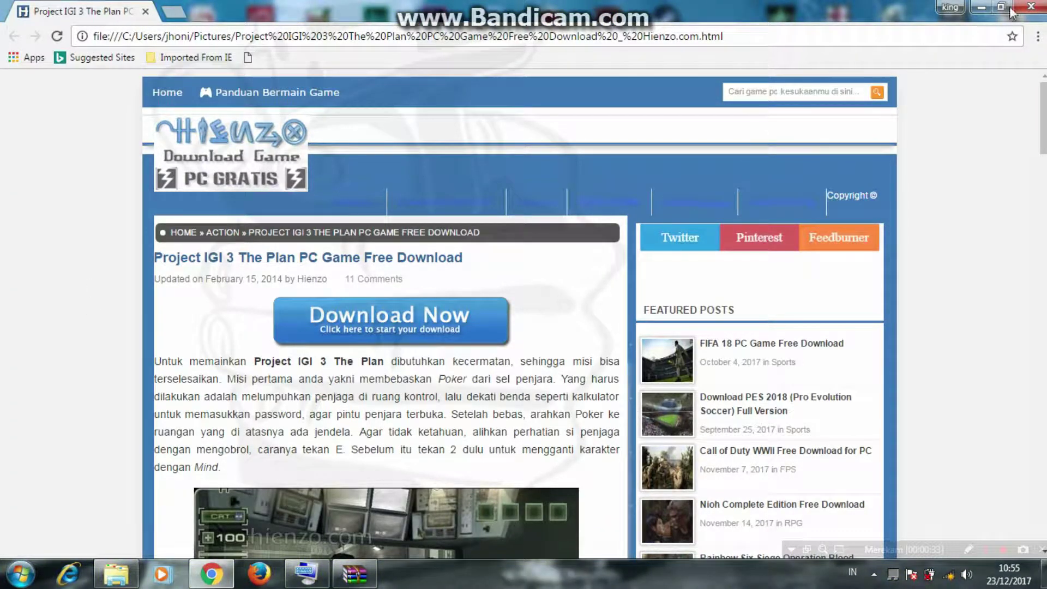
pyautogui.click(981, 8)
pyautogui.rightClick(194, 116)
pyautogui.click(235, 159)
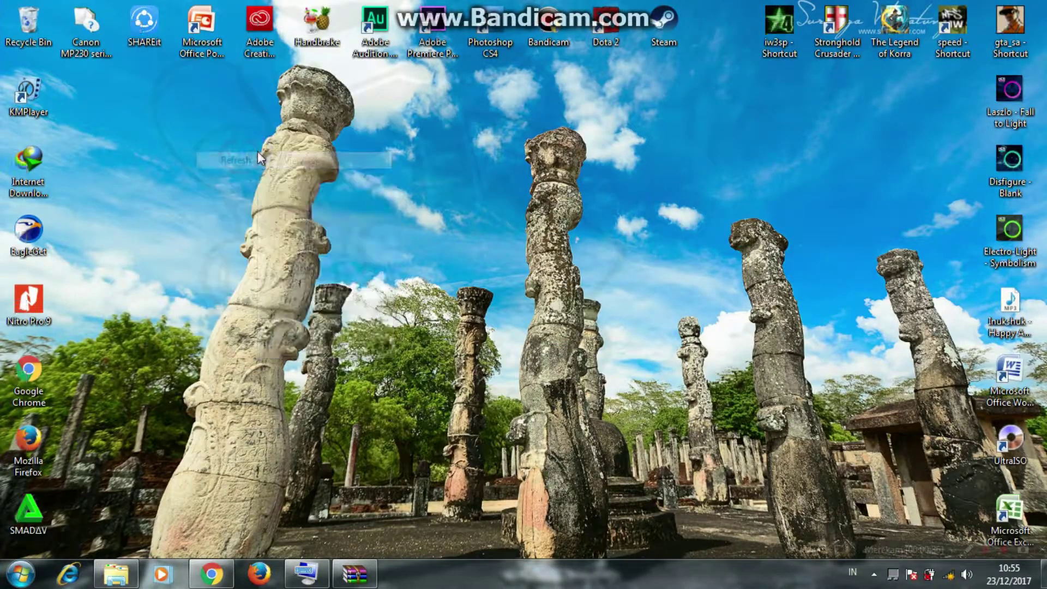
pyautogui.rightClick(258, 152)
pyautogui.click(298, 193)
pyautogui.rightClick(304, 183)
pyautogui.click(338, 303)
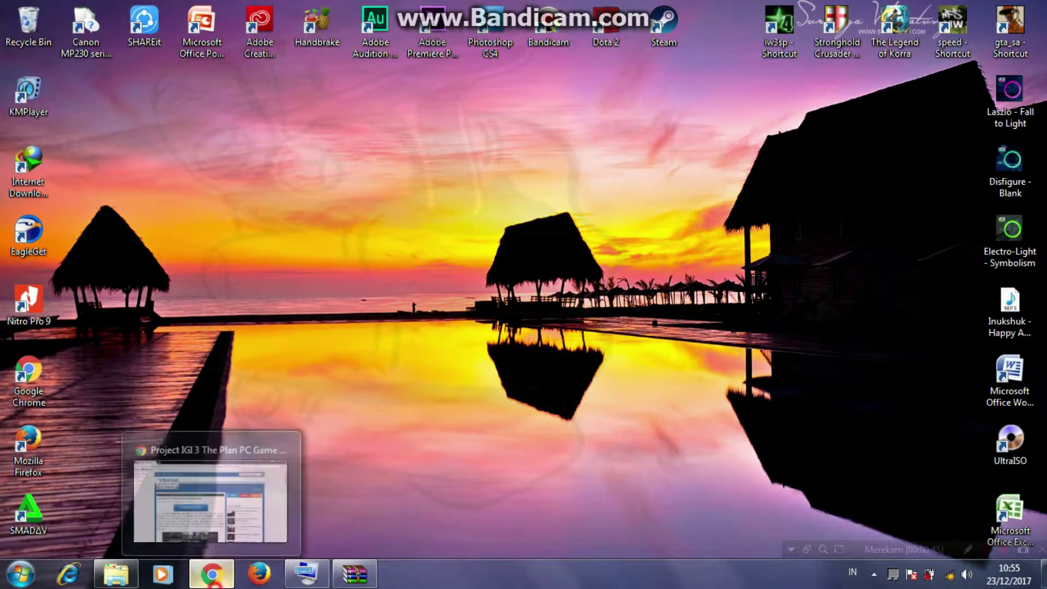
pyautogui.click(212, 574)
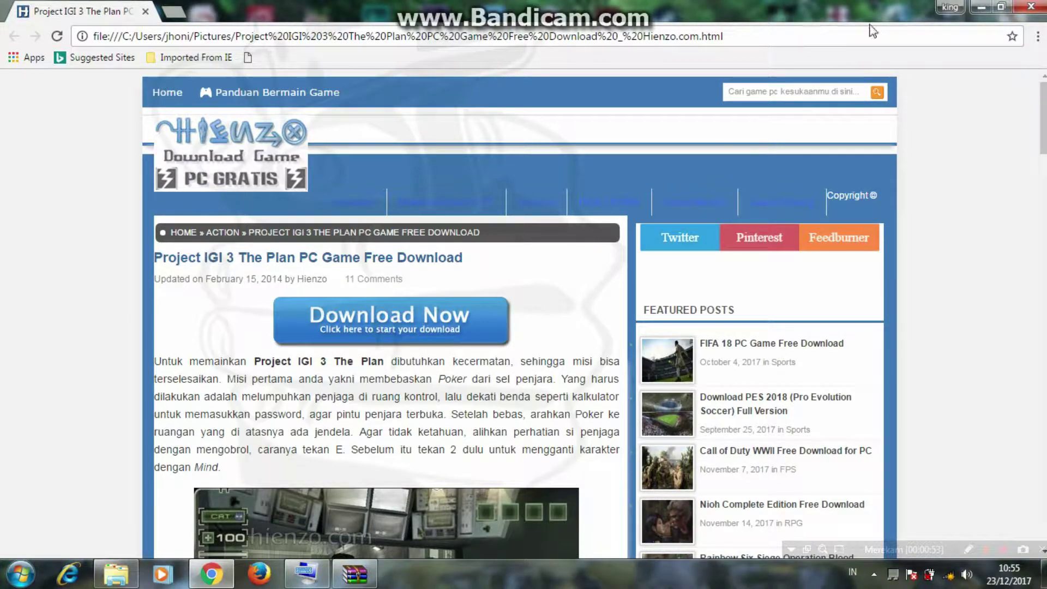
pyautogui.click(979, 7)
pyautogui.rightClick(345, 282)
pyautogui.click(382, 325)
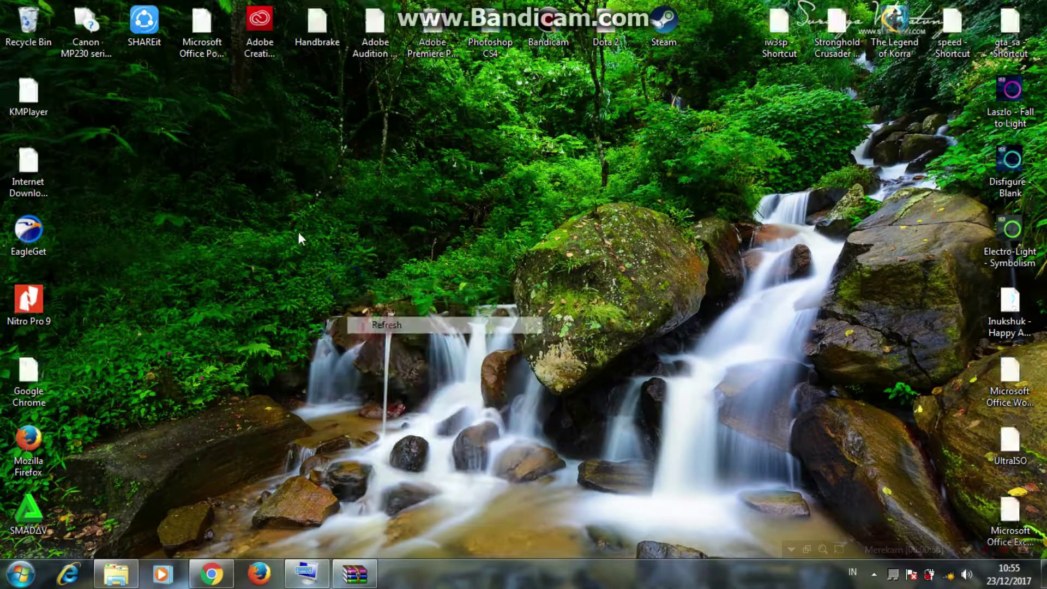
pyautogui.rightClick(280, 193)
pyautogui.click(312, 236)
# - Switch to the Compressed downloads folder in Windows Explorer and start extracting the [hienzo] - 25-Hidup archive into a folder of its own name
pyautogui.click(116, 573)
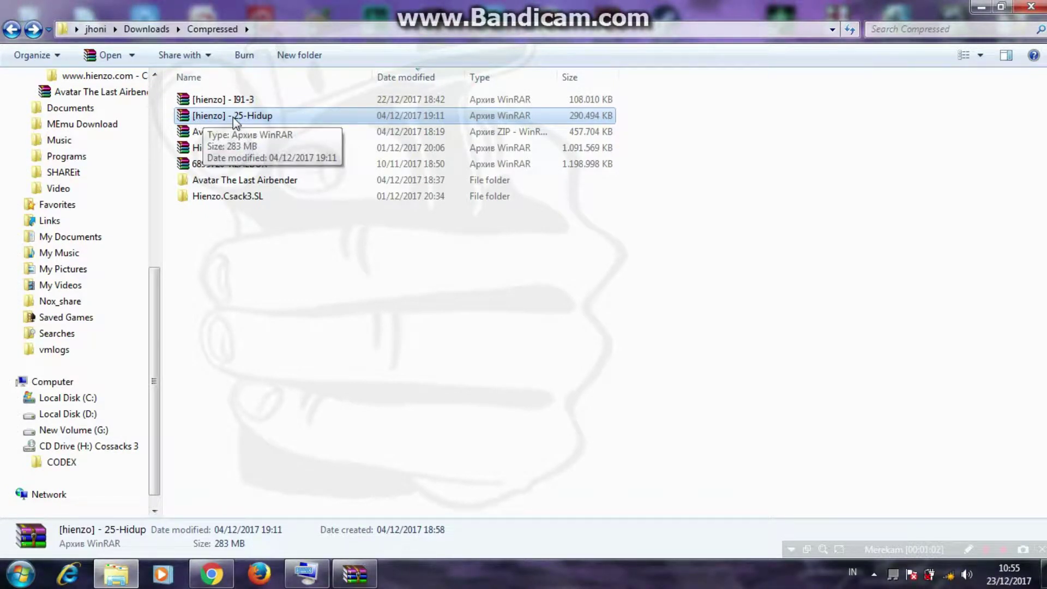
pyautogui.rightClick(205, 117)
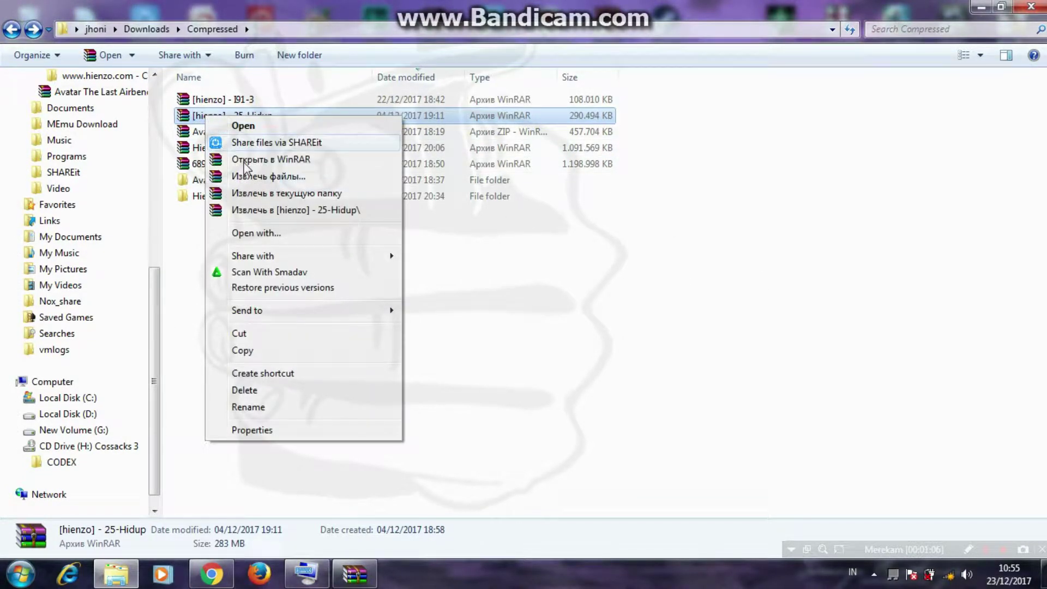
pyautogui.click(272, 213)
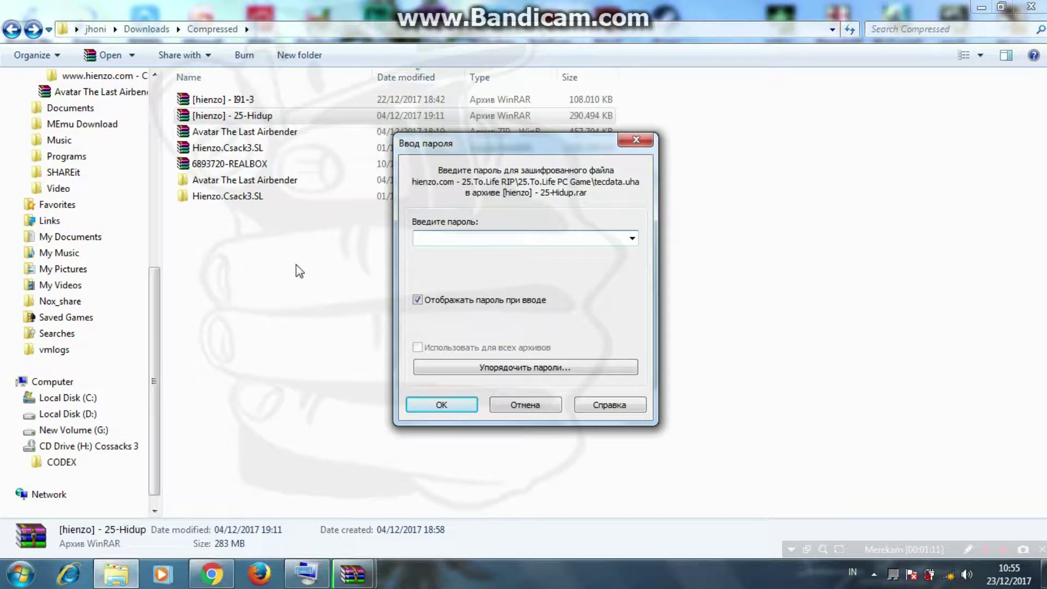
# - Look up the archive password in the Download section of the Project IGI 3 page in Chrome and return to the extraction's password prompt
pyautogui.click(211, 573)
pyautogui.scroll(-10, 317, 278)
pyautogui.scroll(1, 317, 278)
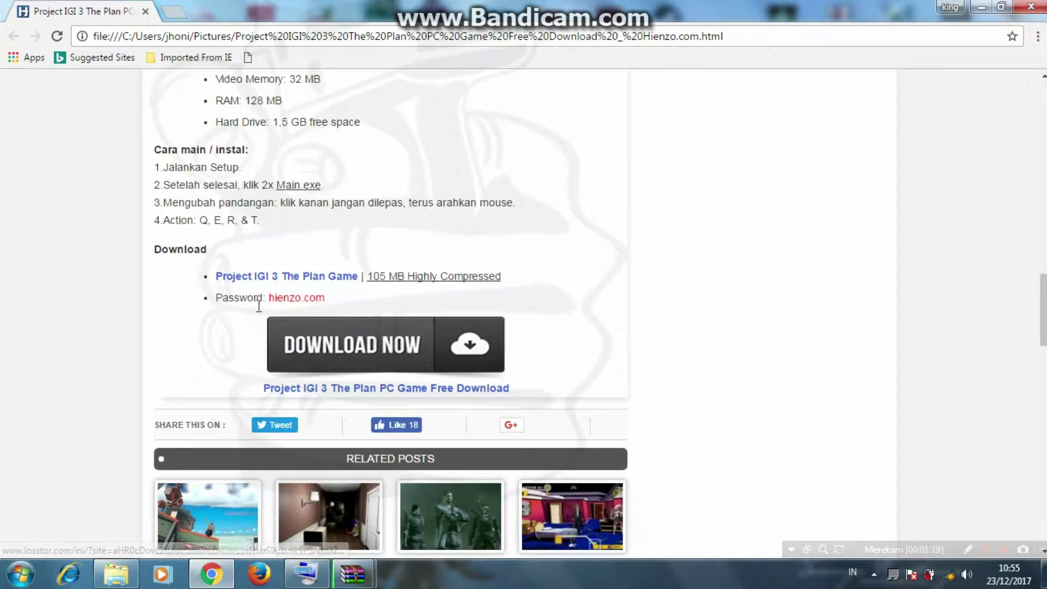
pyautogui.moveTo(368, 576)
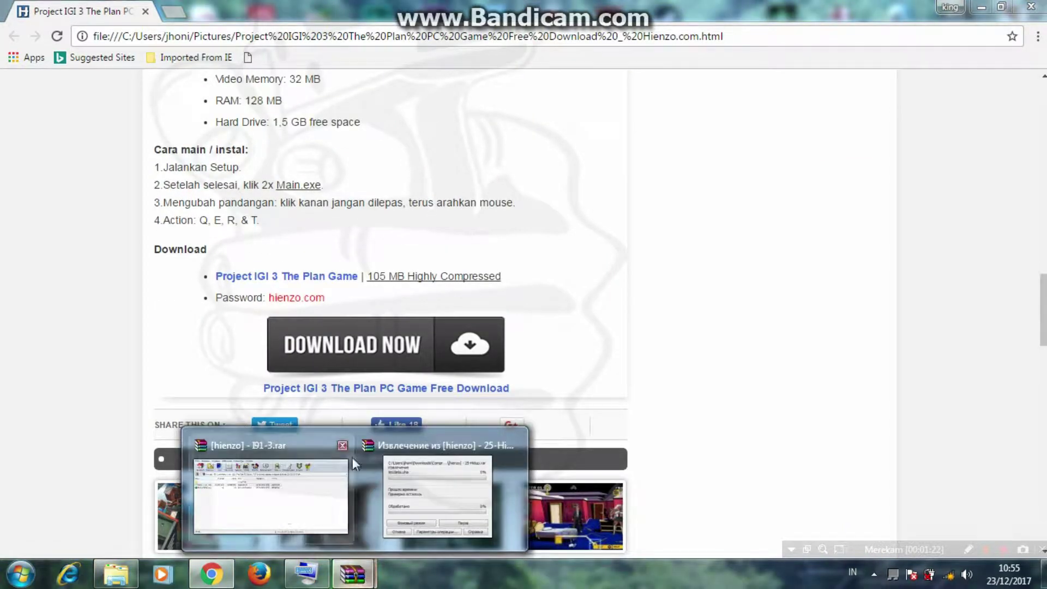
pyautogui.click(431, 480)
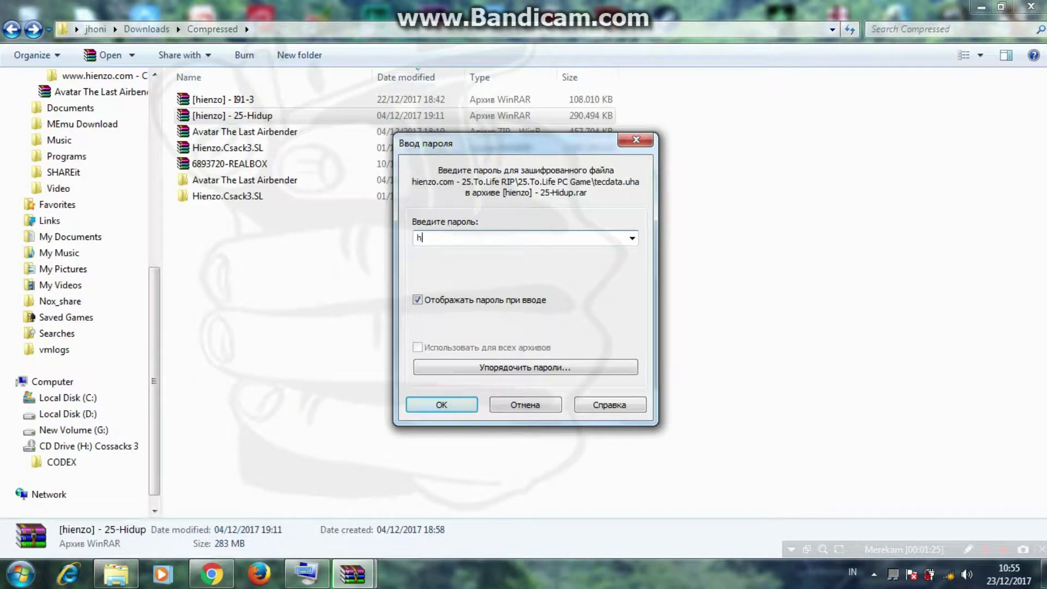
# - Enter the archive password for [hienzo] - 25-Hidup with the help of the On-Screen Keyboard and run the extraction
pyautogui.write('hienzo.')
pyautogui.click(304, 584)
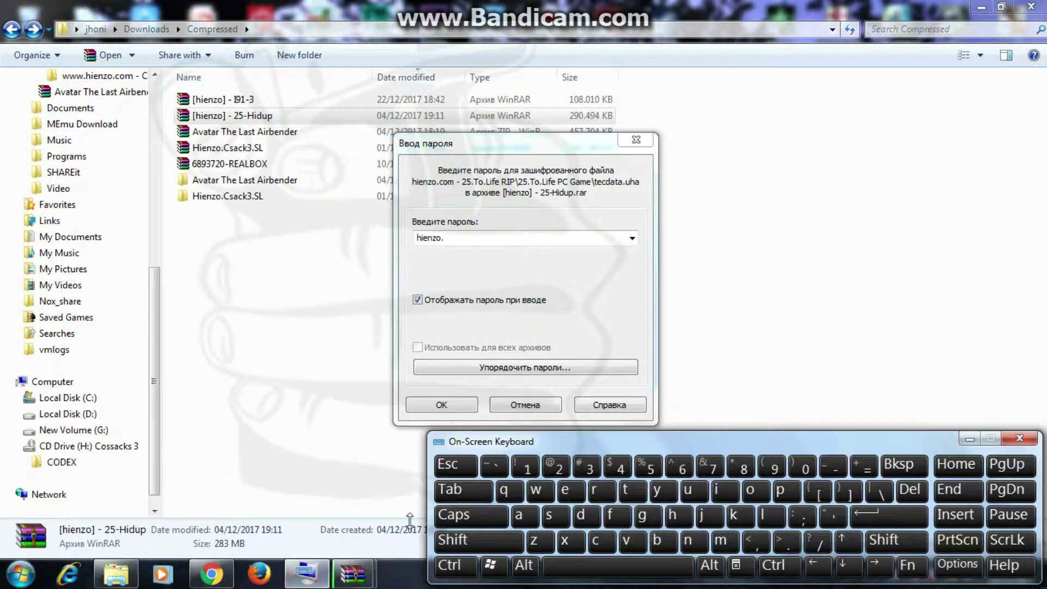
pyautogui.click(483, 237)
pyautogui.click(603, 542)
pyautogui.click(751, 491)
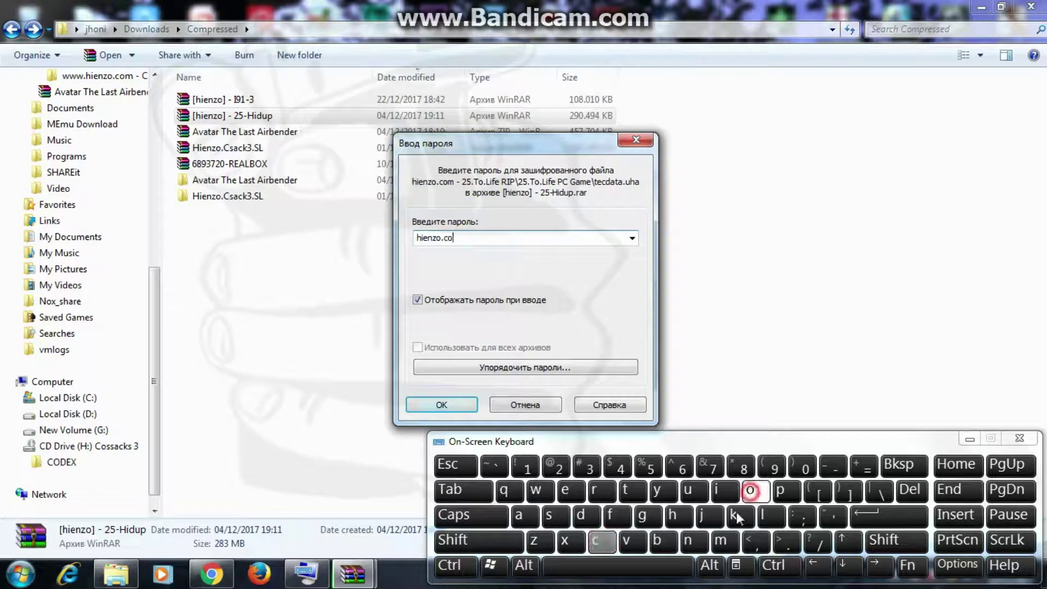
pyautogui.click(722, 541)
pyautogui.click(903, 512)
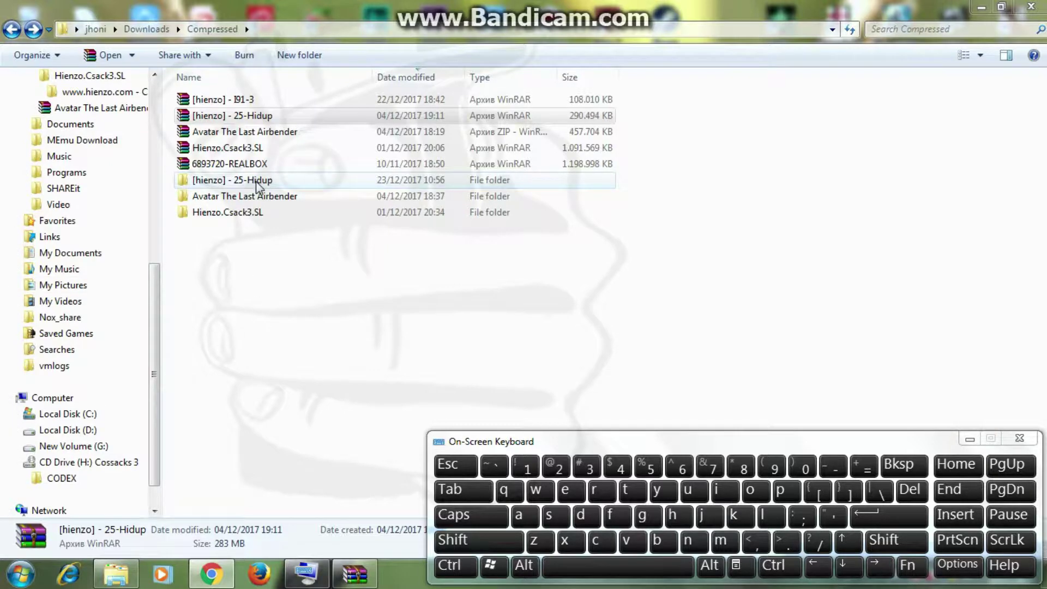
# - Extract the [hienzo] - I91-3 archive into a folder of its own name, entering the archive password
pyautogui.rightClick(258, 100)
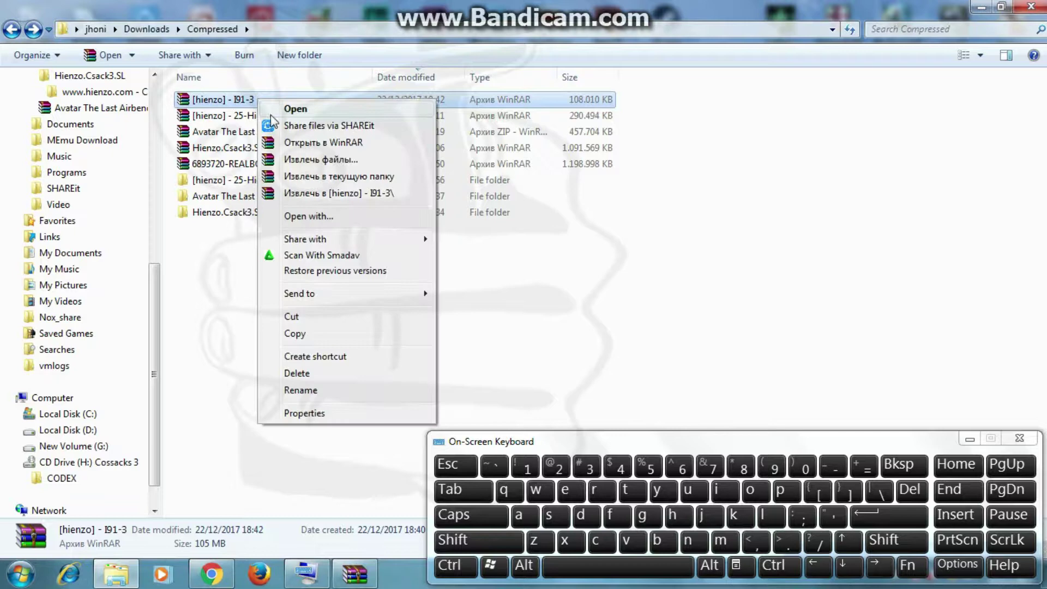
pyautogui.click(316, 194)
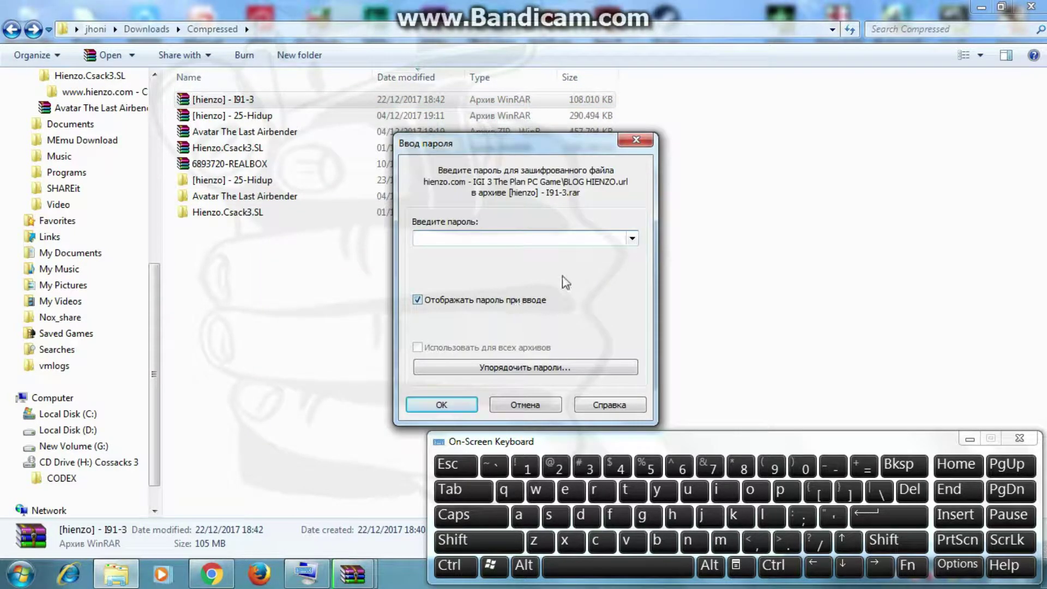
pyautogui.write('hien')
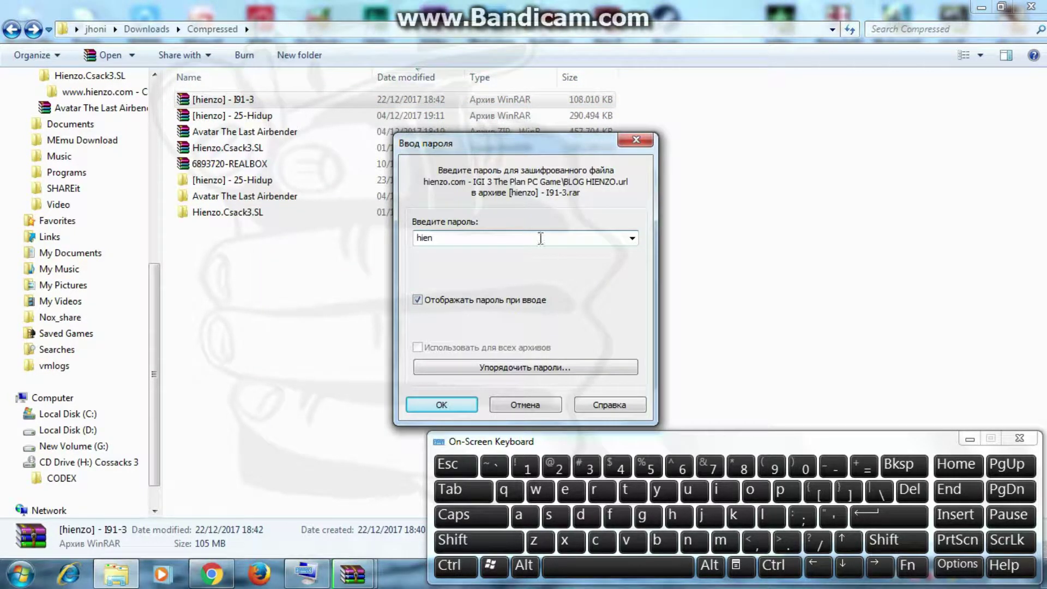
pyautogui.write('zo.com')
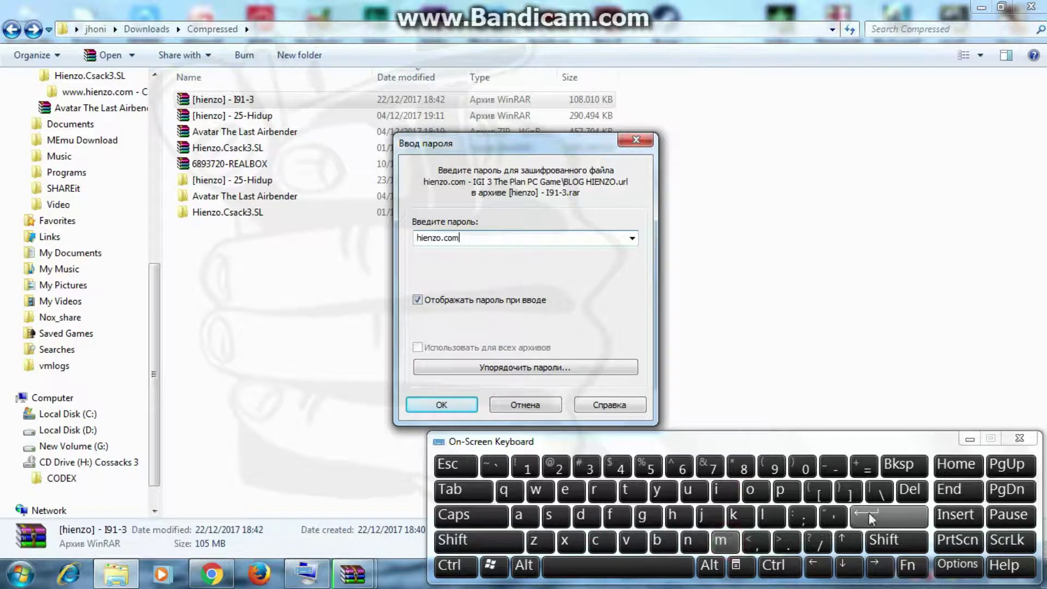
pyautogui.click(870, 518)
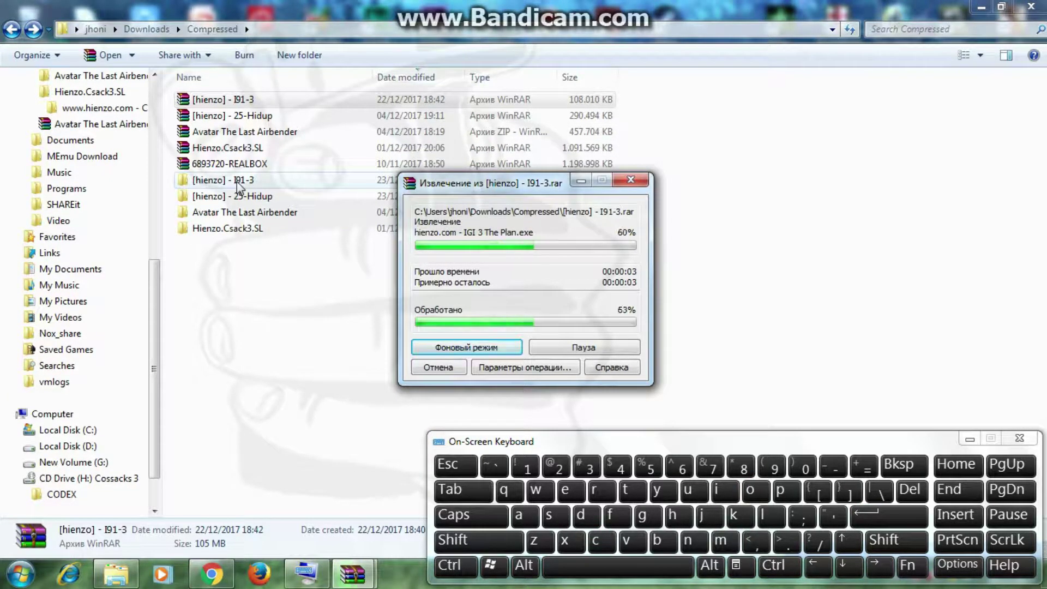
# - Open the IGI 3 The Plan PC Game folder inside the extracted I91-3 folder and extract the IGI 3 The Plan application into its own folder
pyautogui.doubleClick(238, 185)
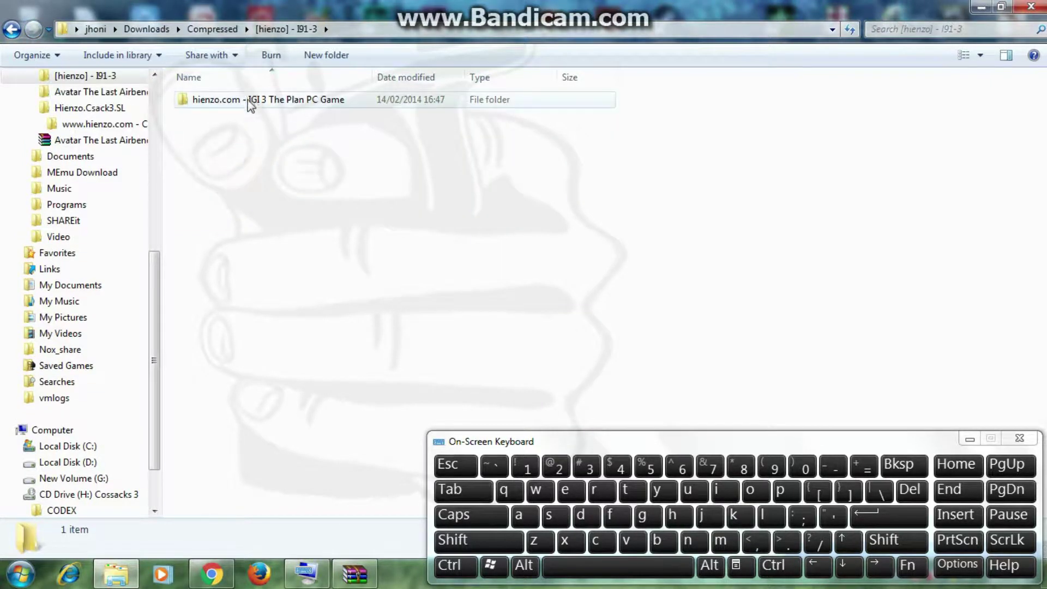
pyautogui.doubleClick(250, 102)
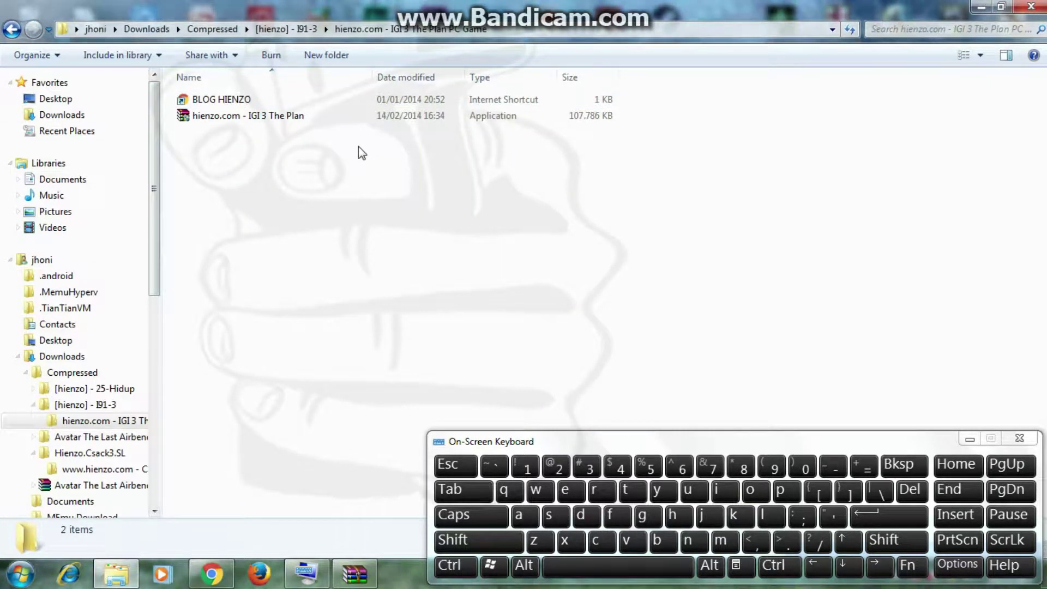
pyautogui.click(295, 117)
pyautogui.rightClick(295, 118)
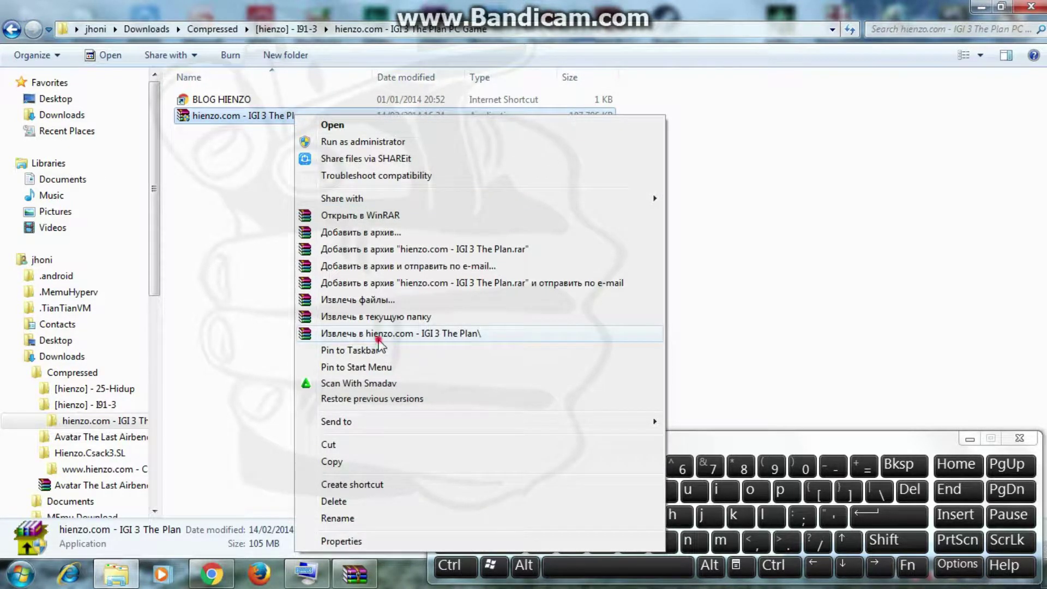
pyautogui.click(420, 334)
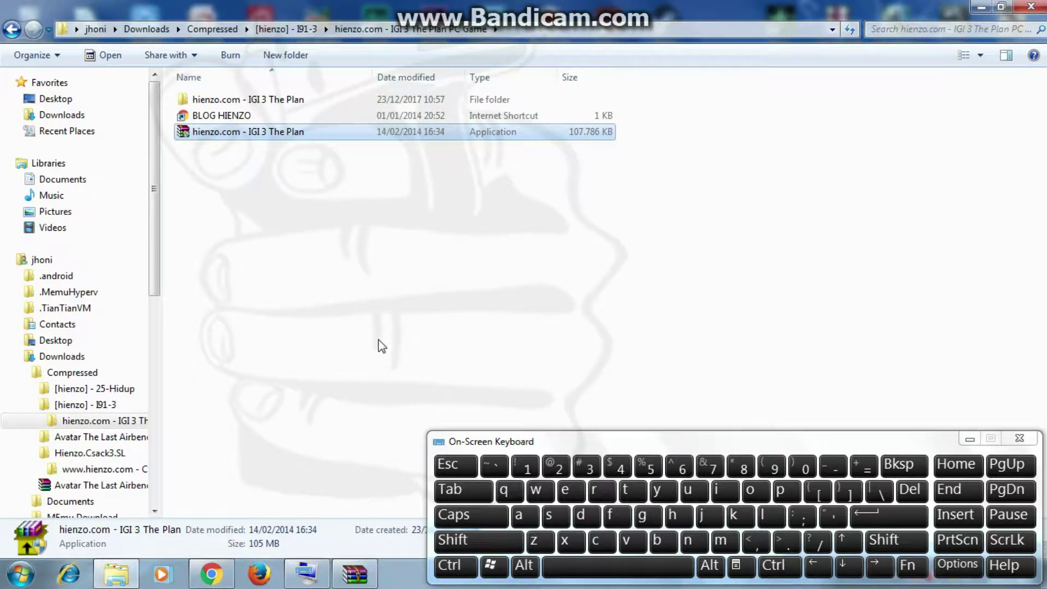
# - Open the dvn3htpl subfolder of the extracted IGI 3 The Plan folder and run the setup batch file
pyautogui.doubleClick(234, 100)
pyautogui.doubleClick(235, 102)
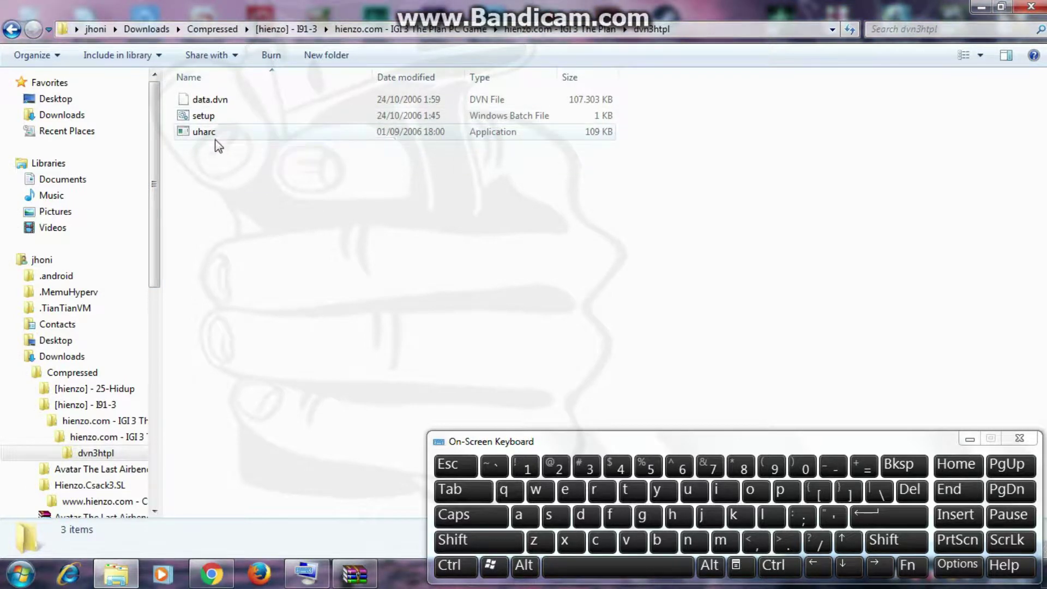
pyautogui.doubleClick(238, 116)
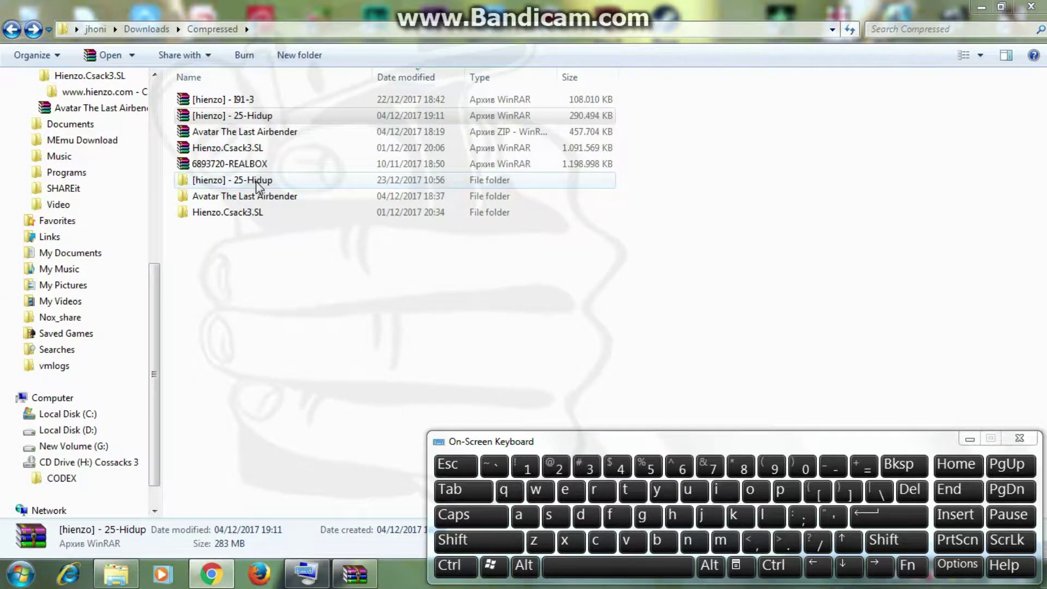
# - From the Compressed folder, extract the [hienzo] - I91-3 archive into its own folder and supply the archive password
pyautogui.click(258, 104)
pyautogui.rightClick(258, 102)
pyautogui.click(308, 201)
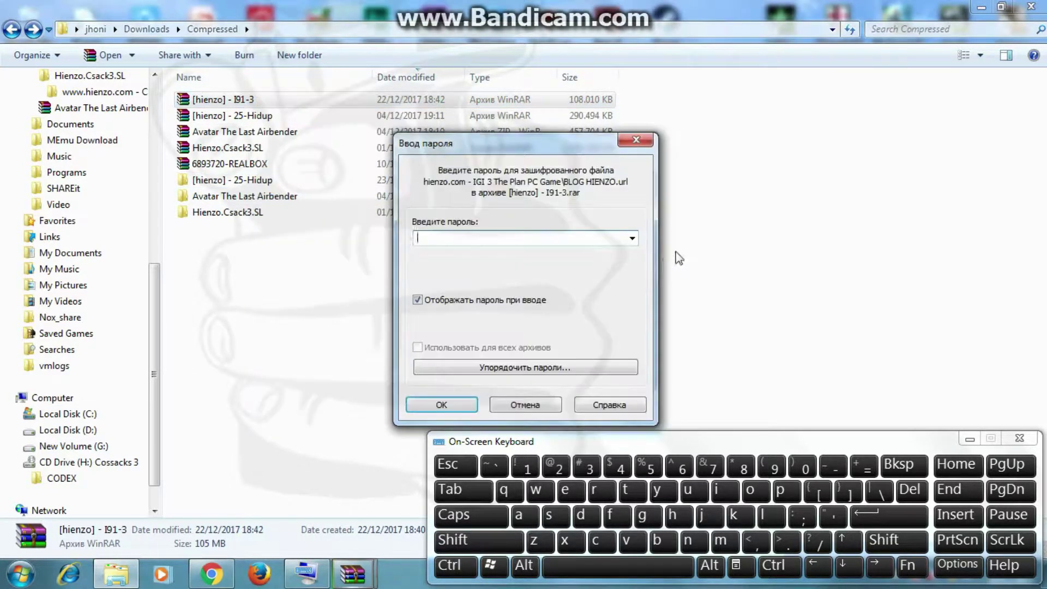
pyautogui.write('h')
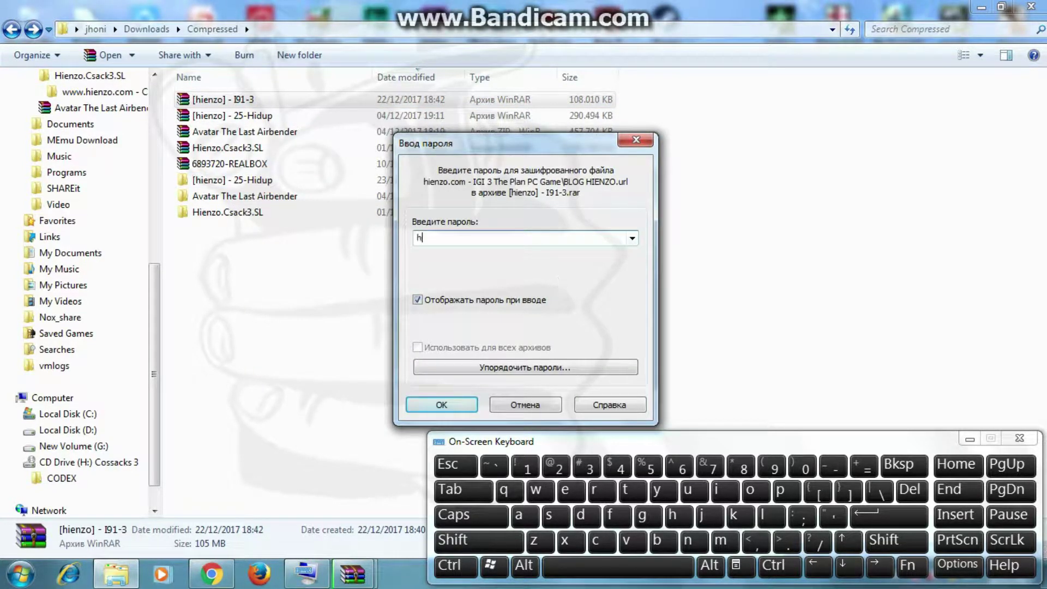
pyautogui.write('ien')
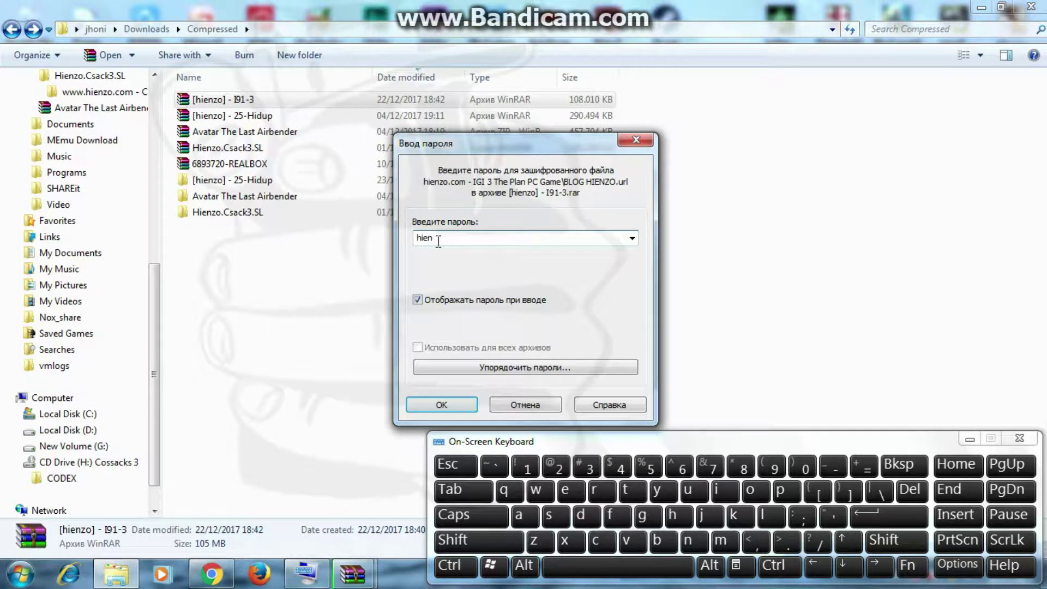
pyautogui.write('zo.')
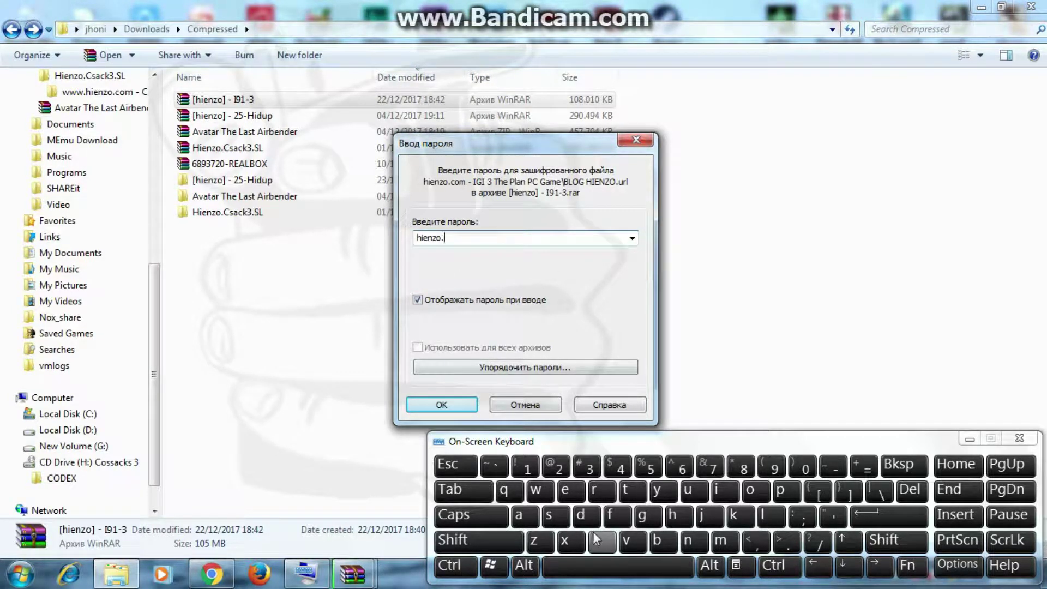
pyautogui.write('com')
pyautogui.click(871, 518)
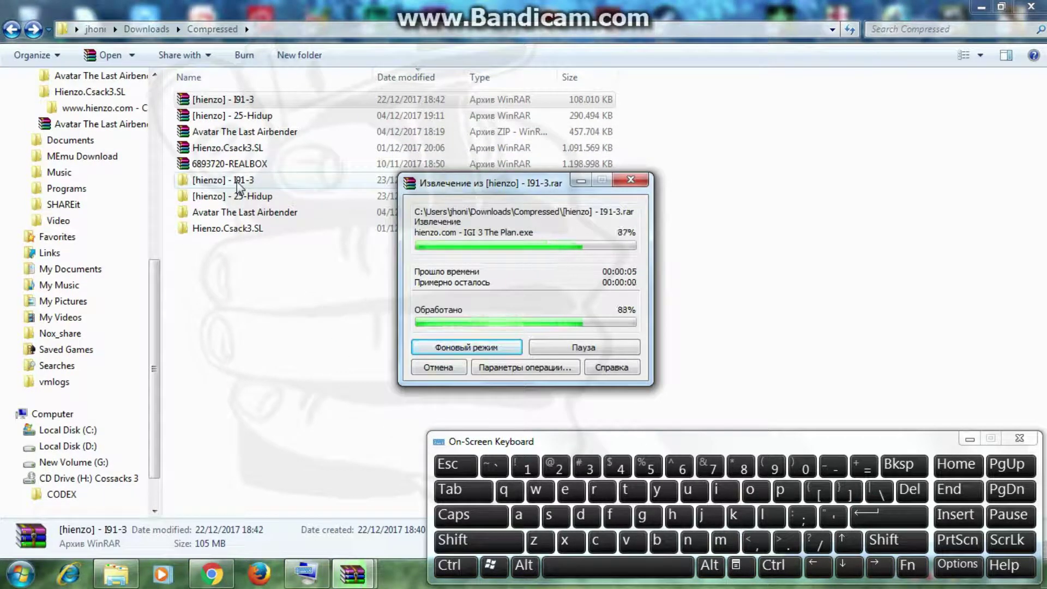
# - Go into the extracted I91-3 folder's IGI 3 The Plan PC Game subfolder and unpack the IGI 3 The Plan application into its own folder
pyautogui.doubleClick(239, 181)
pyautogui.doubleClick(251, 100)
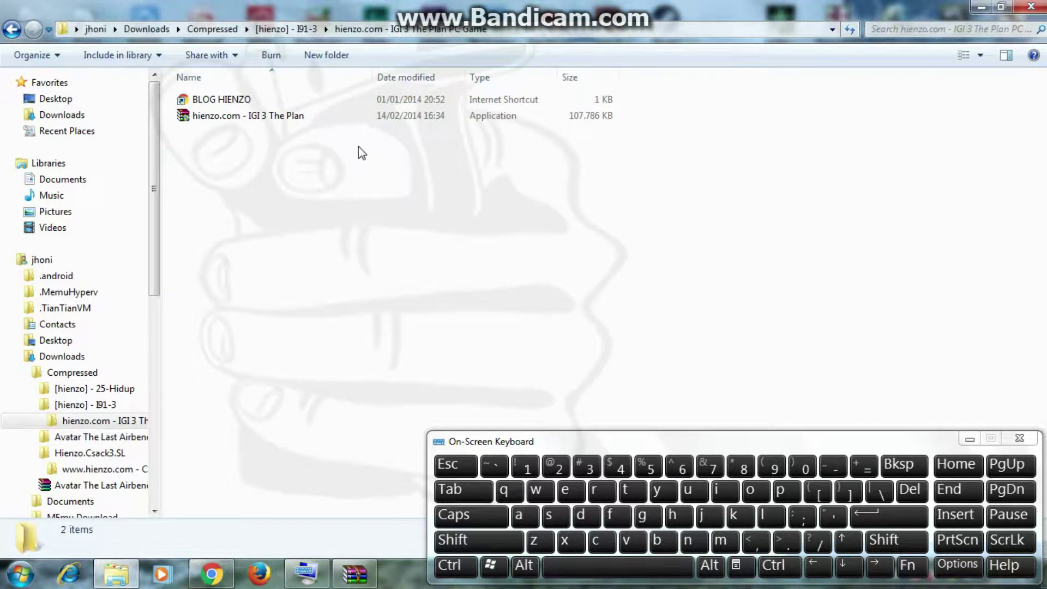
pyautogui.rightClick(295, 116)
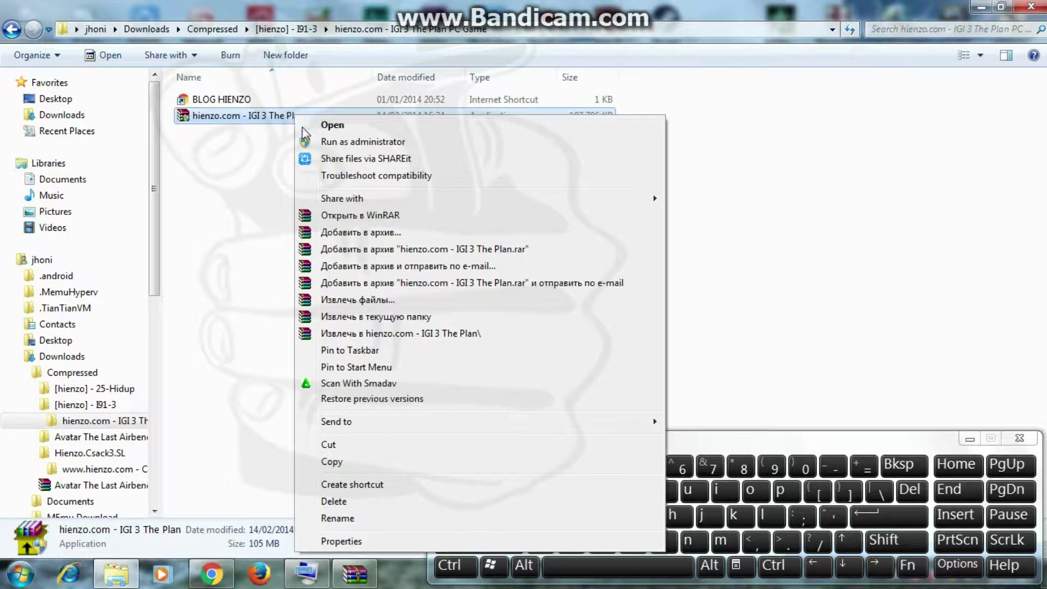
pyautogui.click(381, 334)
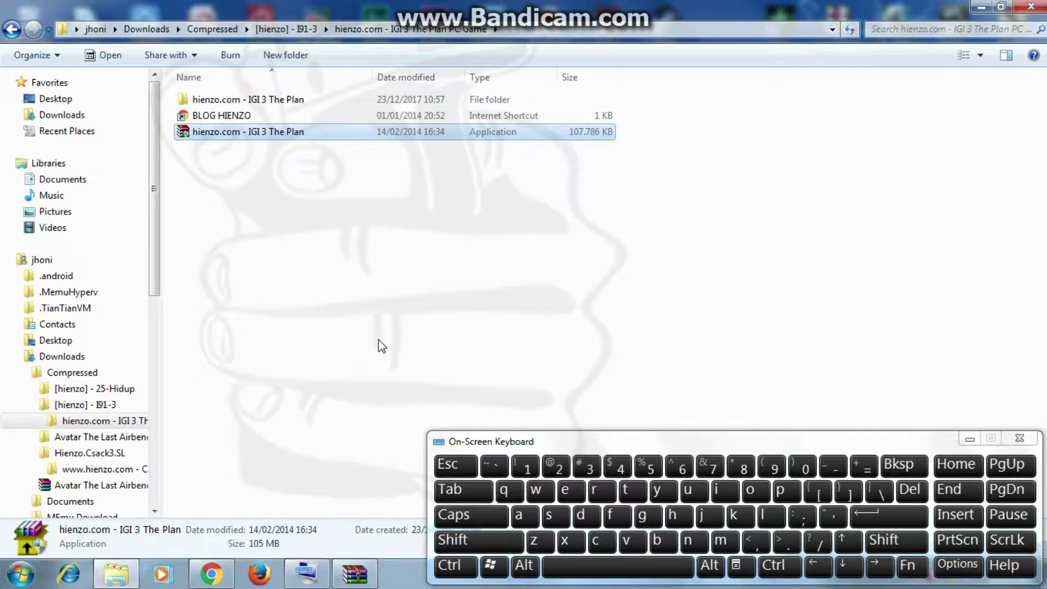
# - Open the dvn3htpl subfolder of the extracted IGI 3 The Plan folder, run the setup batch file and minimize the On-Screen Keyboard
pyautogui.doubleClick(233, 102)
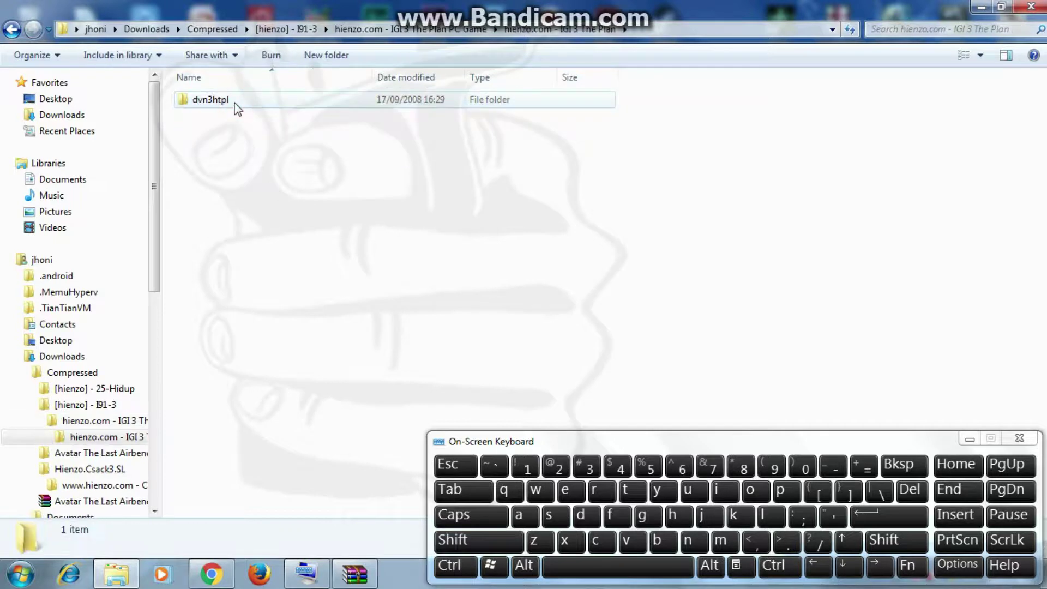
pyautogui.doubleClick(236, 104)
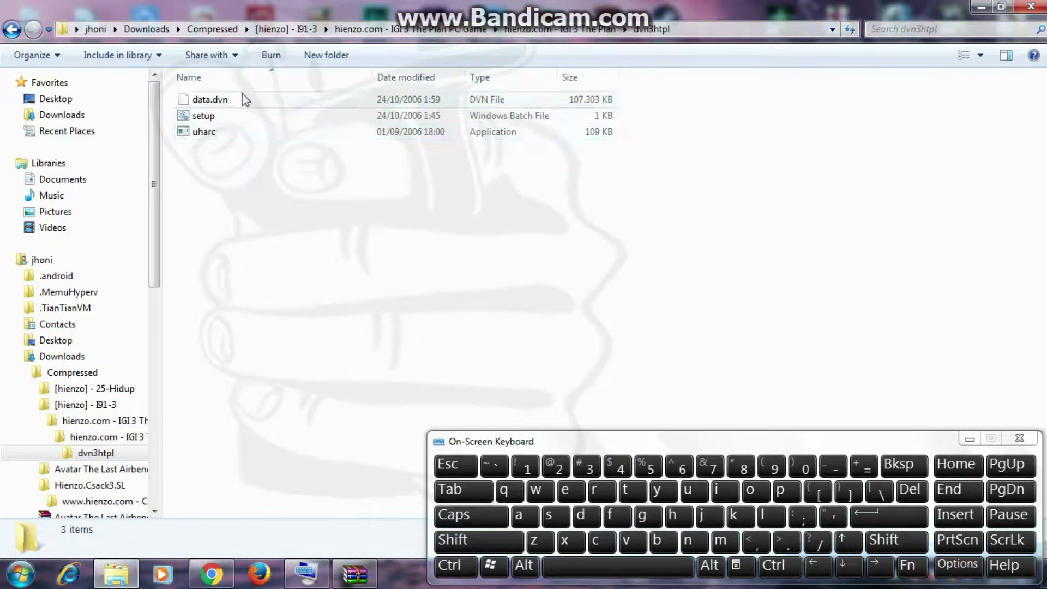
pyautogui.doubleClick(237, 115)
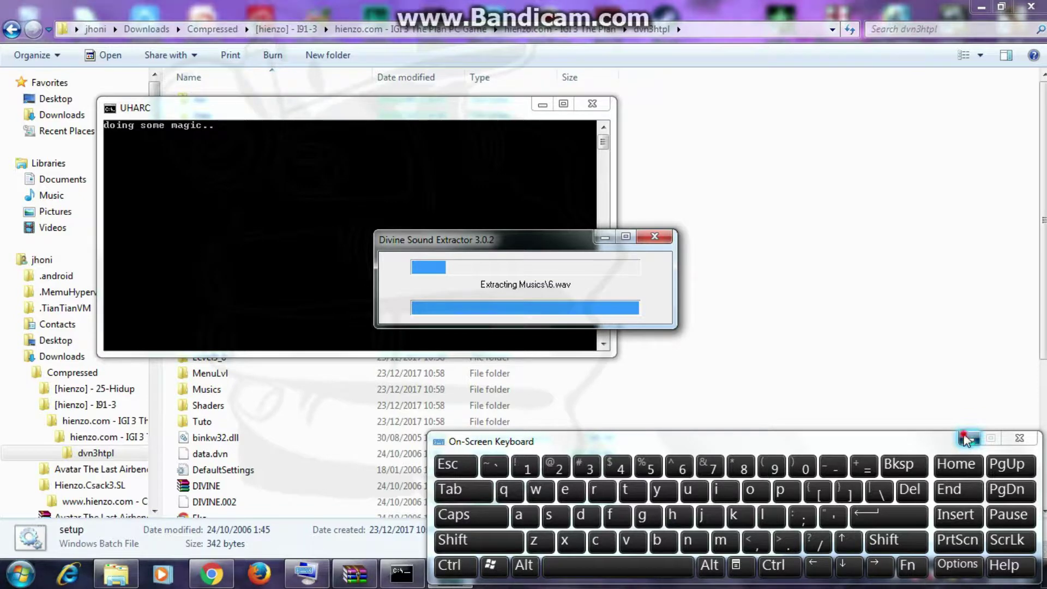
pyautogui.click(965, 439)
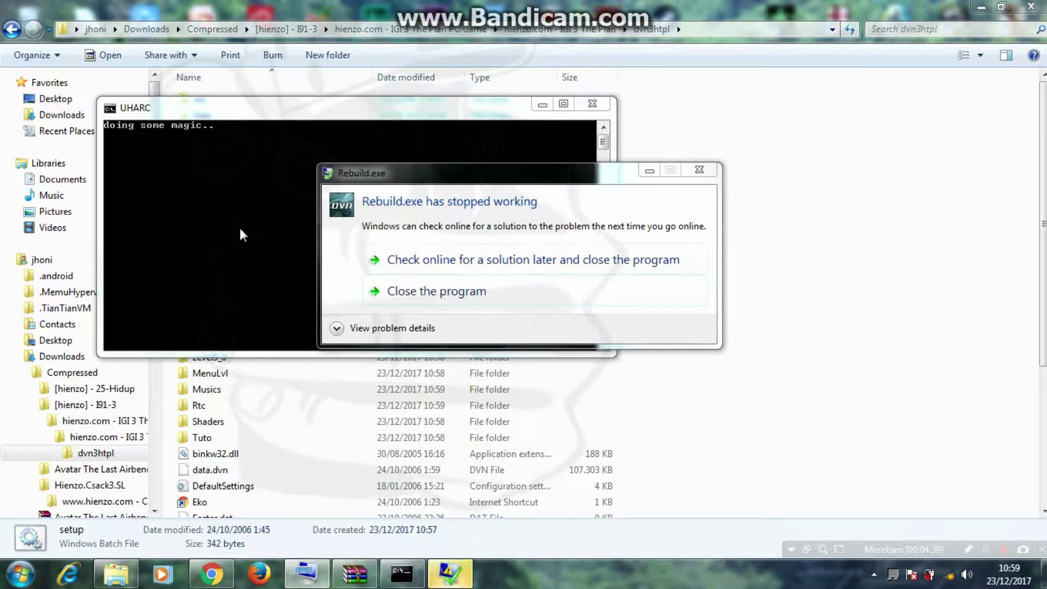
# - Close the Rebuild.exe error dialog and dismiss the UHARC console using the On-Screen Keyboard
pyautogui.click(698, 170)
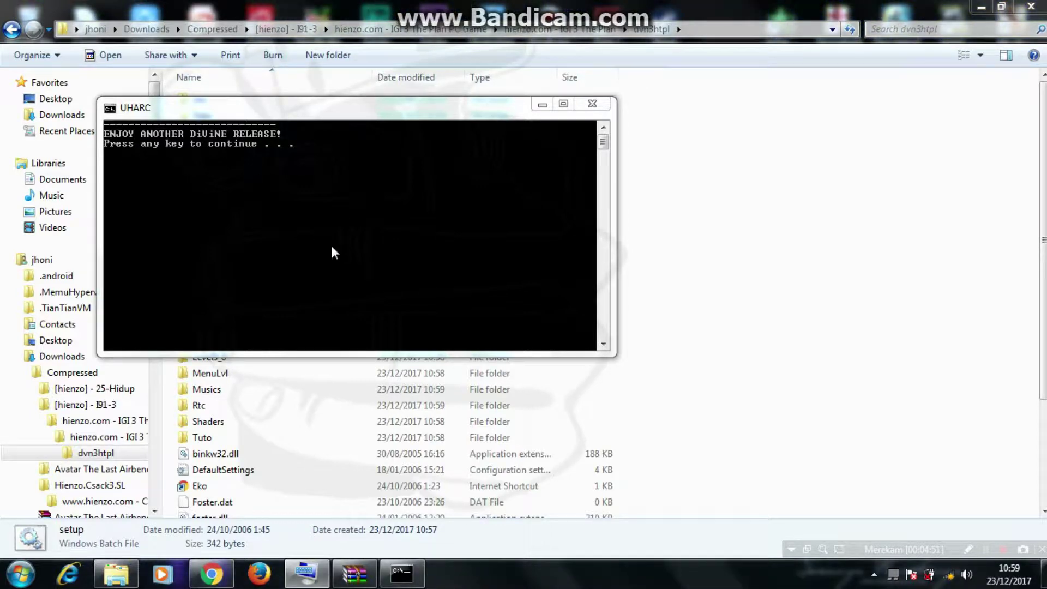
pyautogui.click(305, 573)
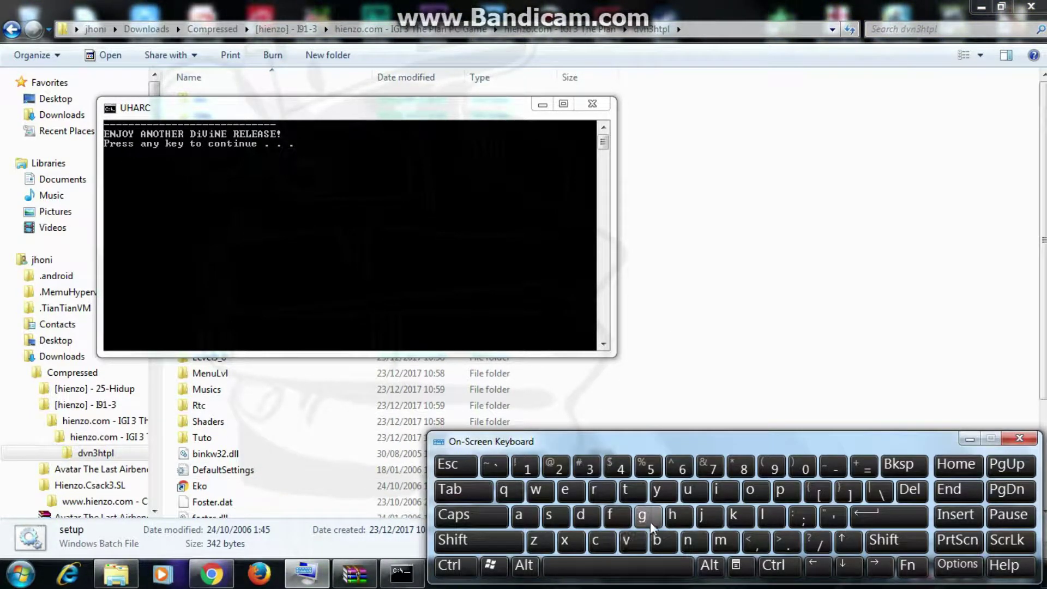
pyautogui.click(509, 304)
pyautogui.click(648, 517)
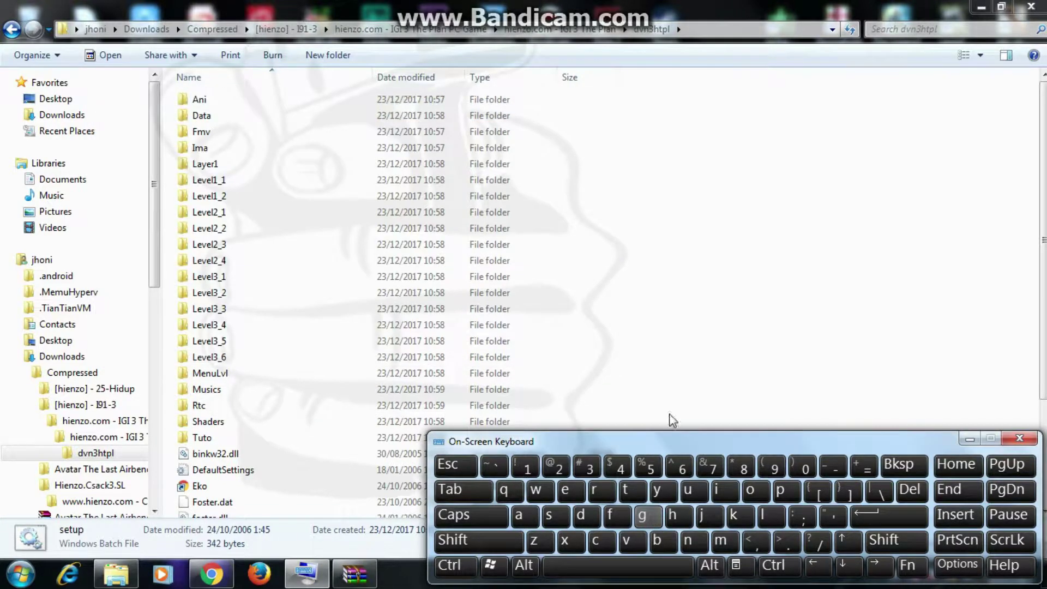
# - Create a desktop shortcut for the Main application in the dvn3htpl folder
pyautogui.scroll(-3, 463, 276)
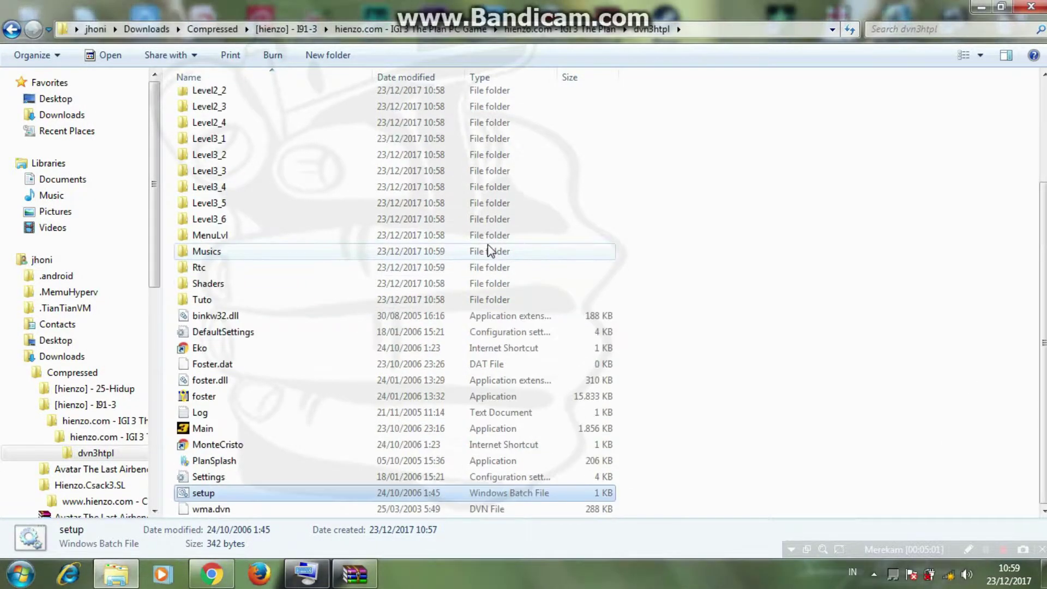
pyautogui.click(261, 431)
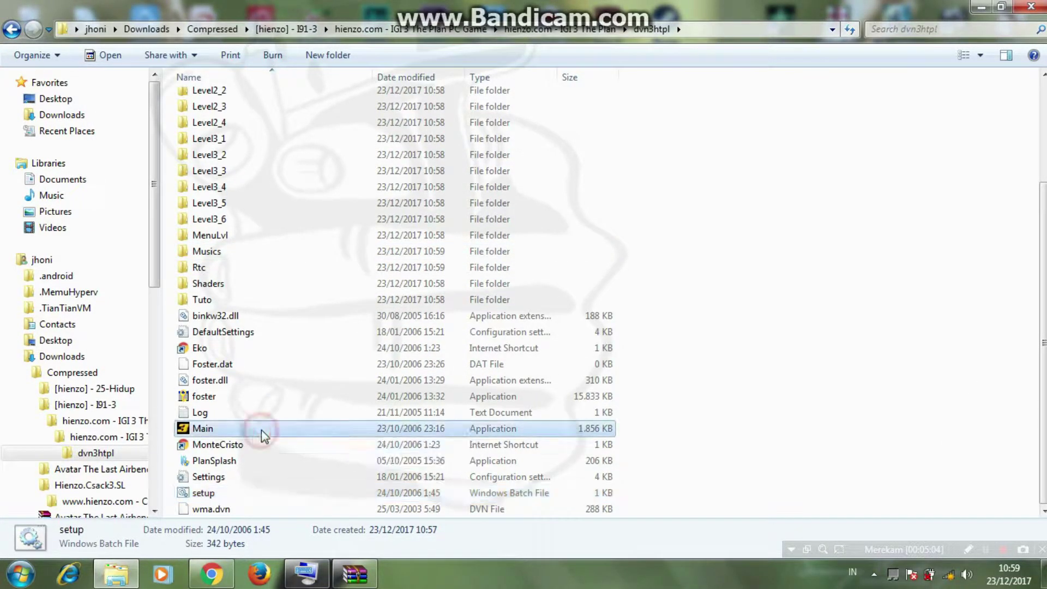
pyautogui.rightClick(261, 430)
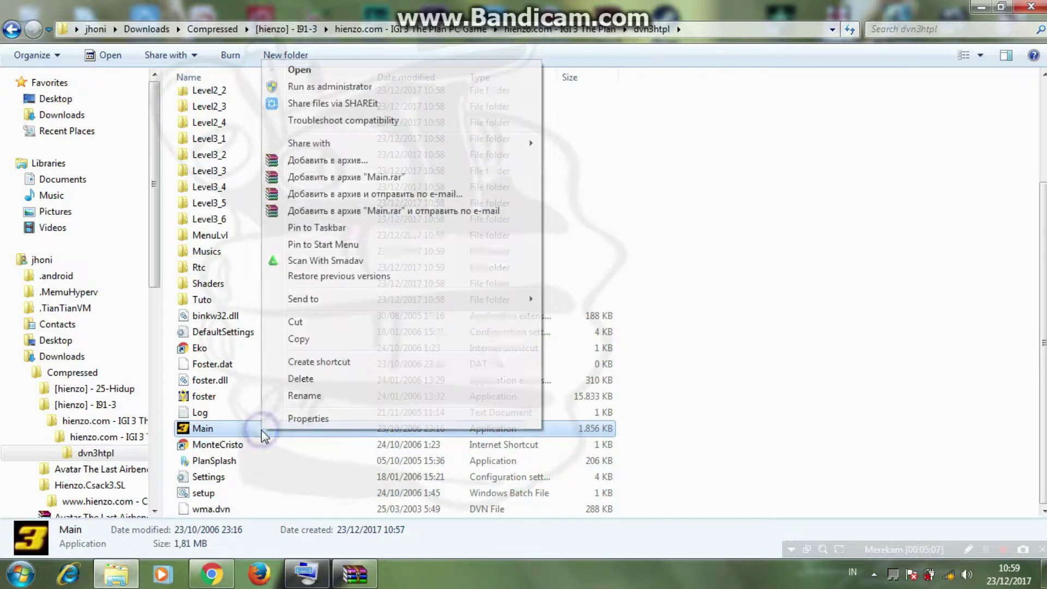
pyautogui.moveTo(351, 299)
pyautogui.click(615, 316)
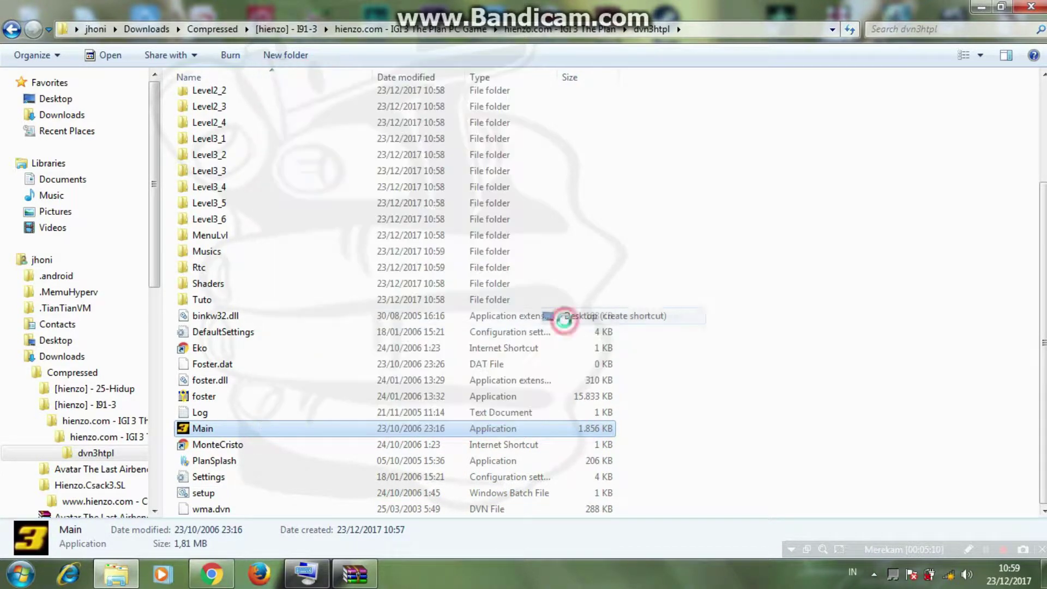
# - Minimize the folder window, refresh the desktop and locate the Main shortcut
pyautogui.click(982, 7)
pyautogui.rightClick(392, 142)
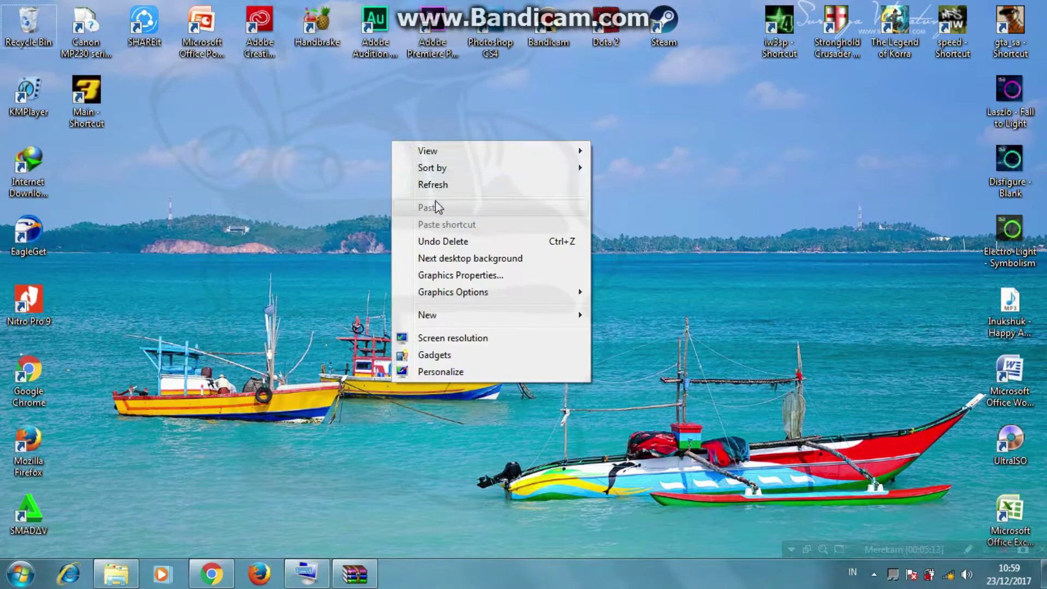
pyautogui.click(417, 184)
pyautogui.moveTo(60, 94); pyautogui.dragTo(88, 106)
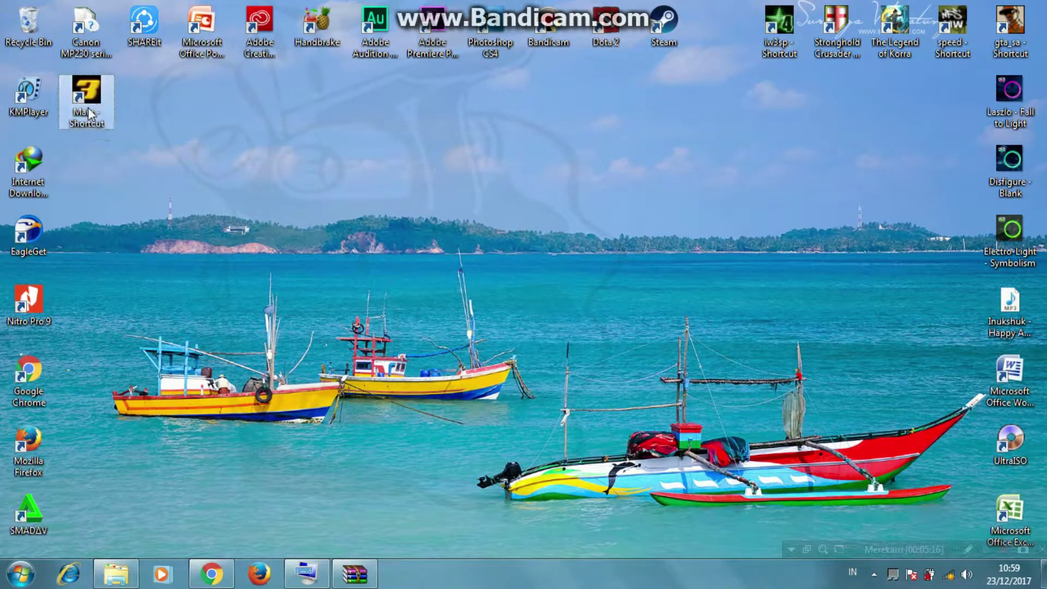
pyautogui.click(234, 180)
# - Check the installation instructions on the Project IGI 3 page in Chrome, then return to the desktop and refresh it
pyautogui.click(212, 575)
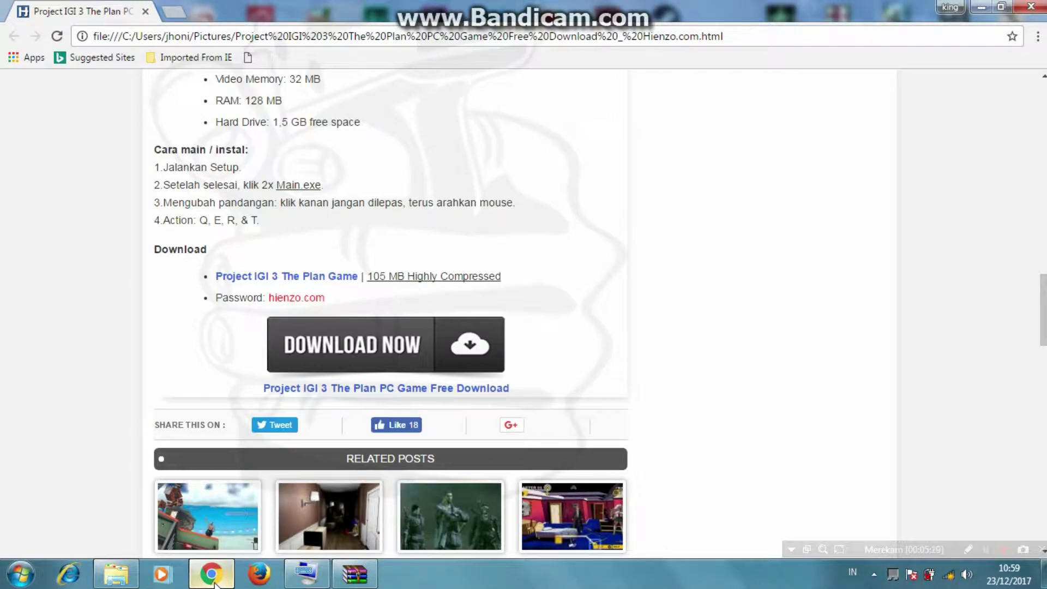
pyautogui.click(212, 575)
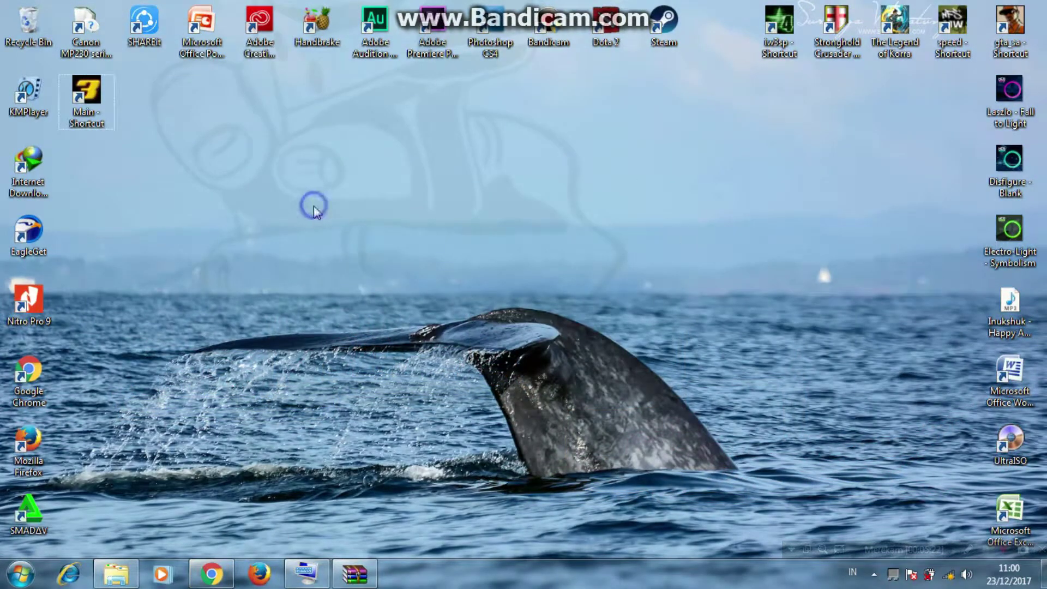
pyautogui.rightClick(312, 205)
pyautogui.click(411, 254)
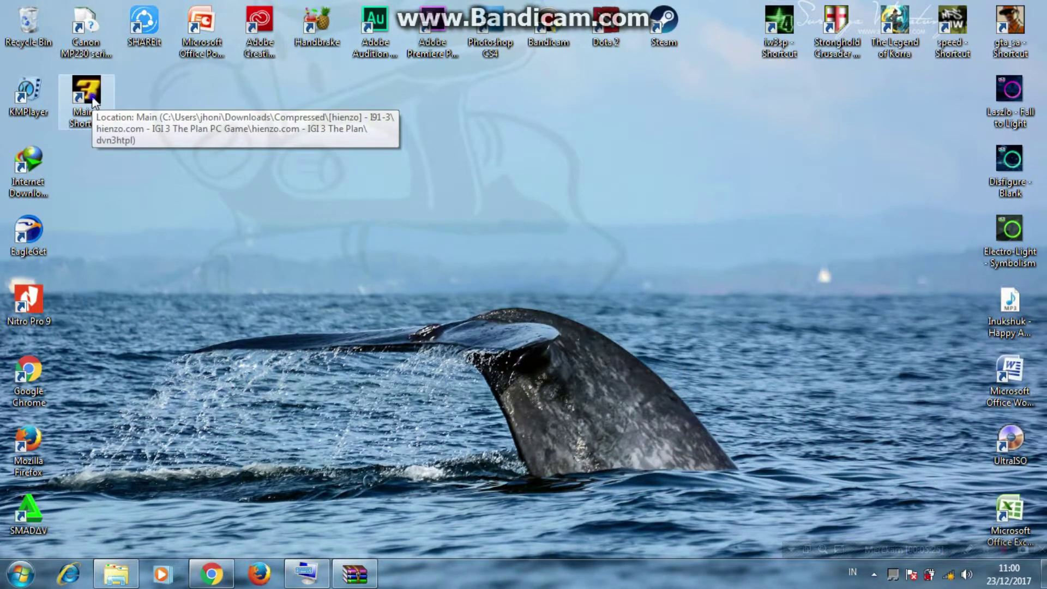
# - Launch the game from the Main desktop shortcut and start a new game
pyautogui.rightClick(93, 102)
pyautogui.click(147, 156)
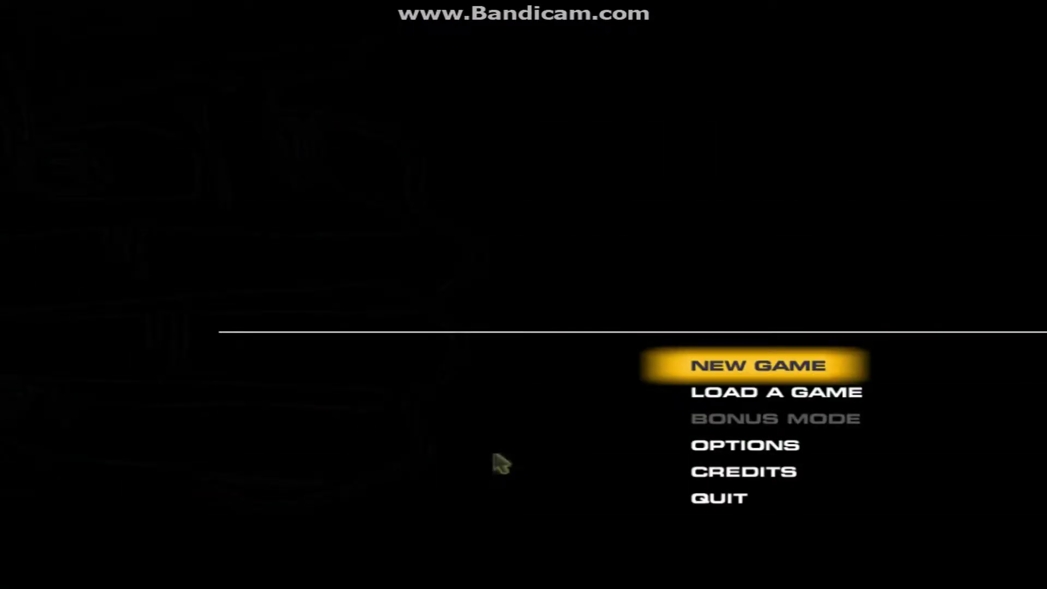
pyautogui.click(762, 368)
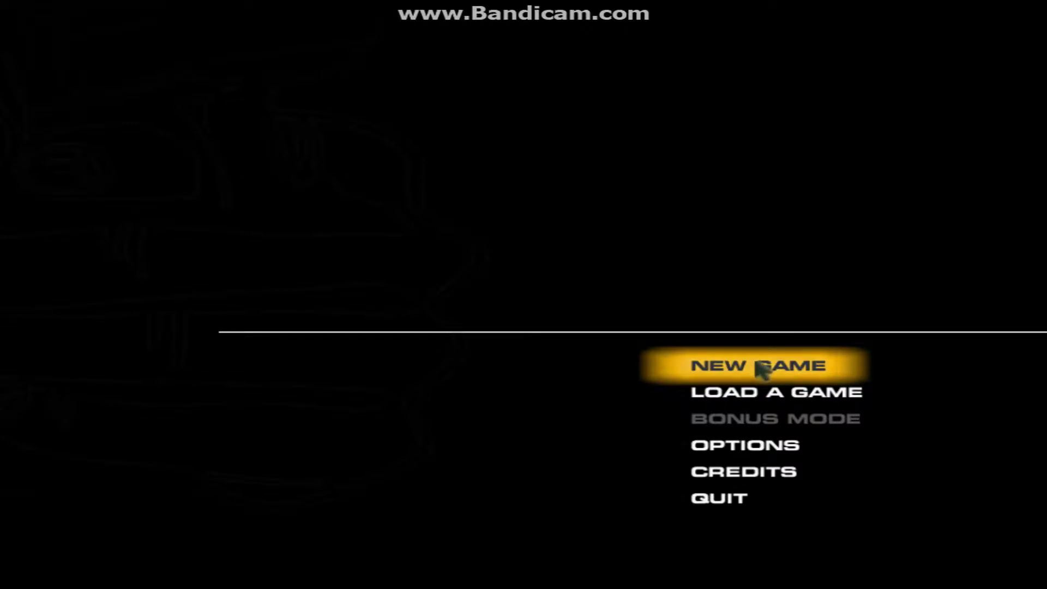